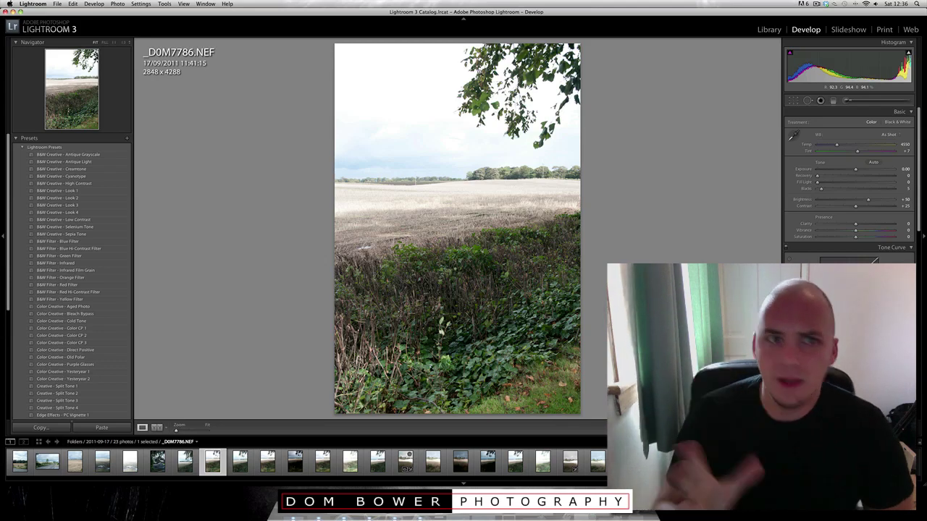
Move to _DOM5152.NEF in the Library and add the second field photo to the selection.
key(Right)
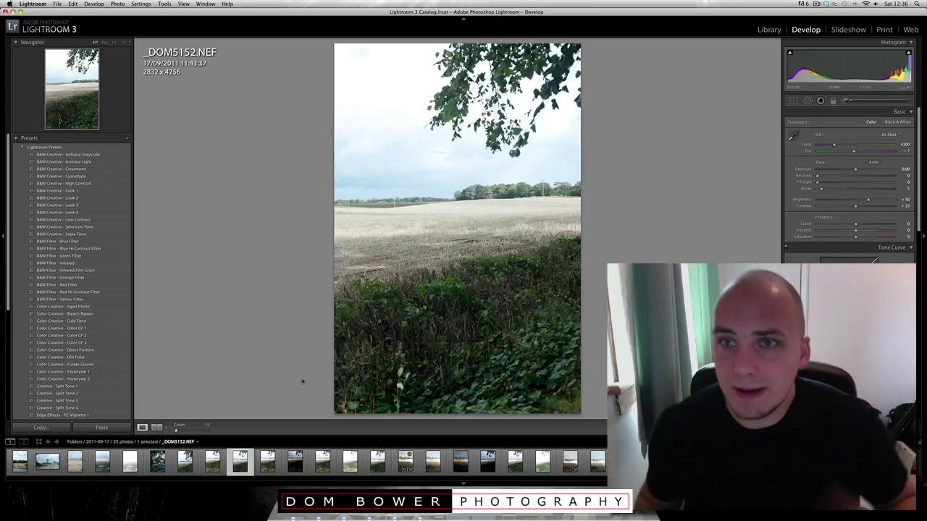
key(e)
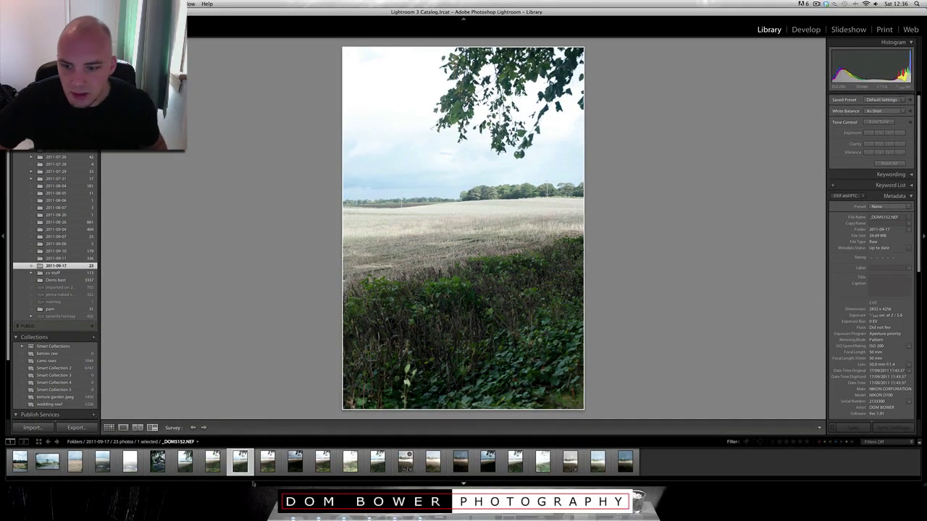
click(212, 467)
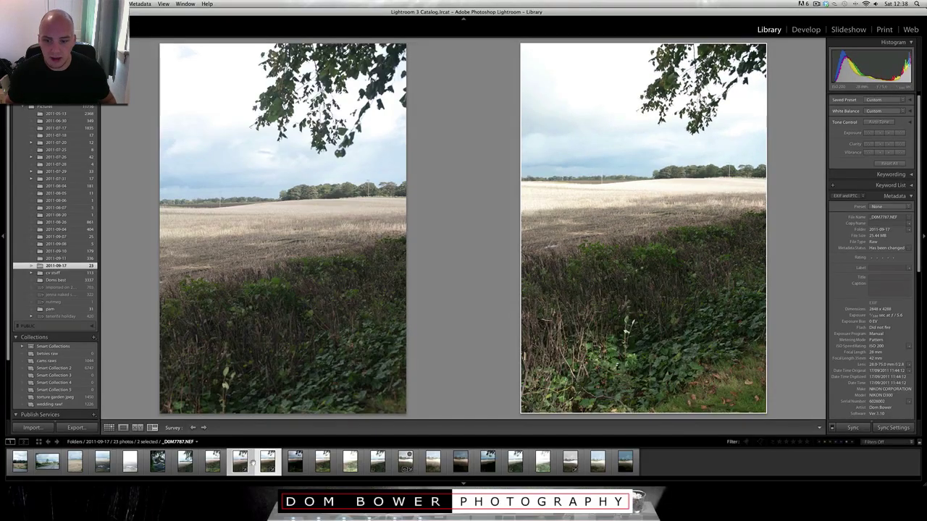
Switch the active photo back and forth between the D700 and D300 field shots.
click(242, 461)
click(267, 461)
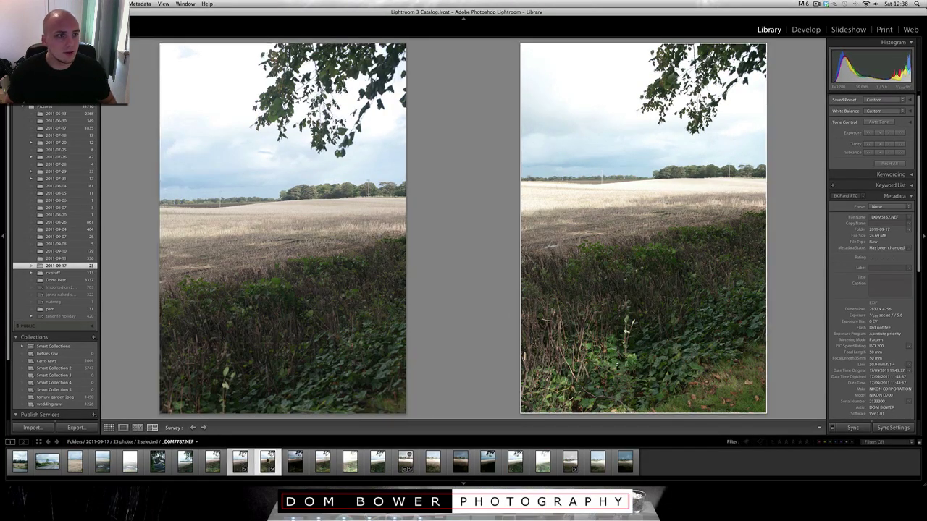
click(240, 462)
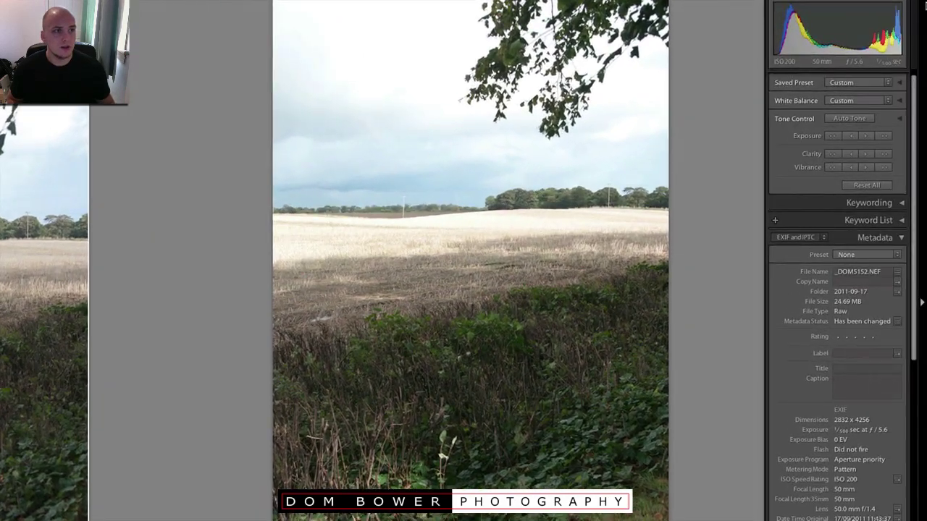
key(Right)
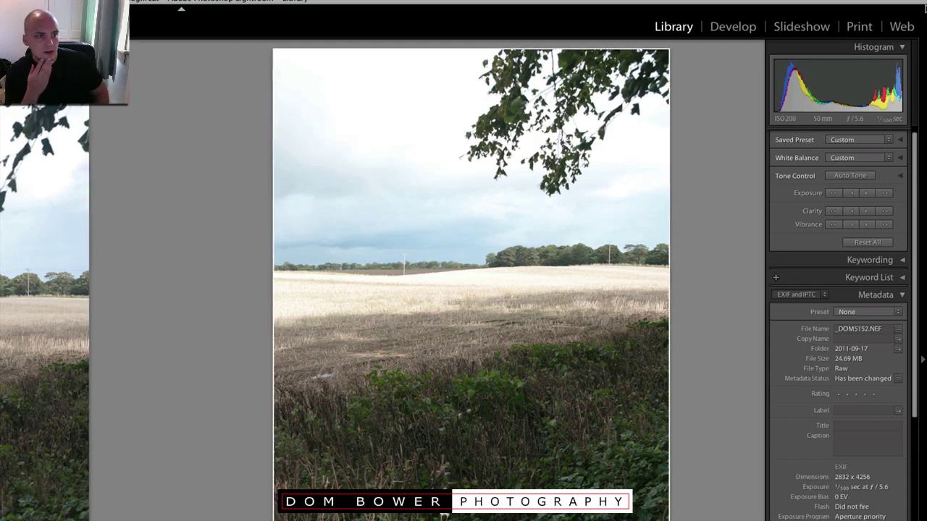
key(Left)
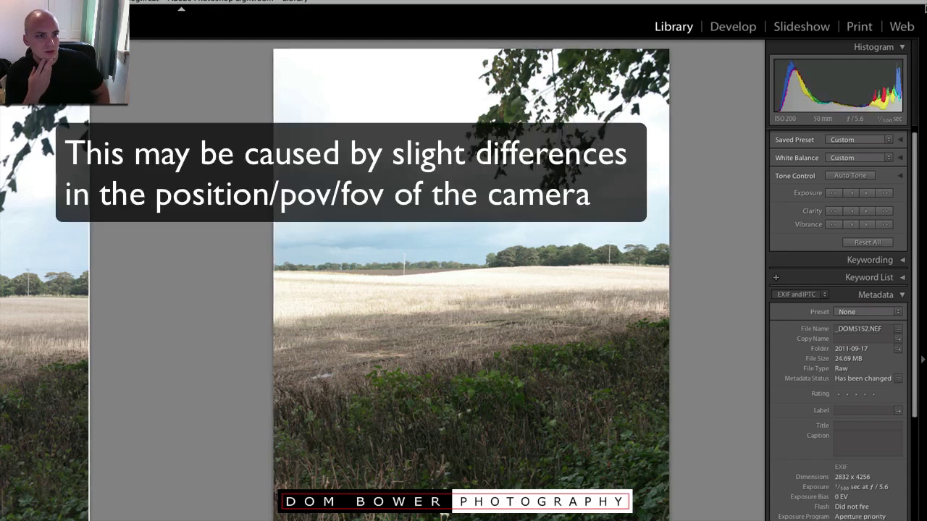
key(Right)
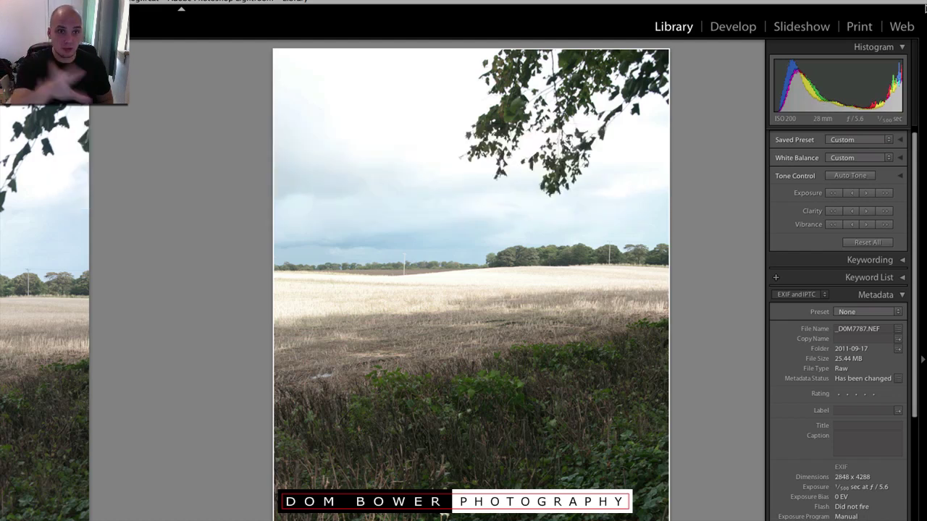
Compare _DOM5152.NEF against _DOM7787.NEF, then open _DOM5152.NEF in Develop.
key(Right)
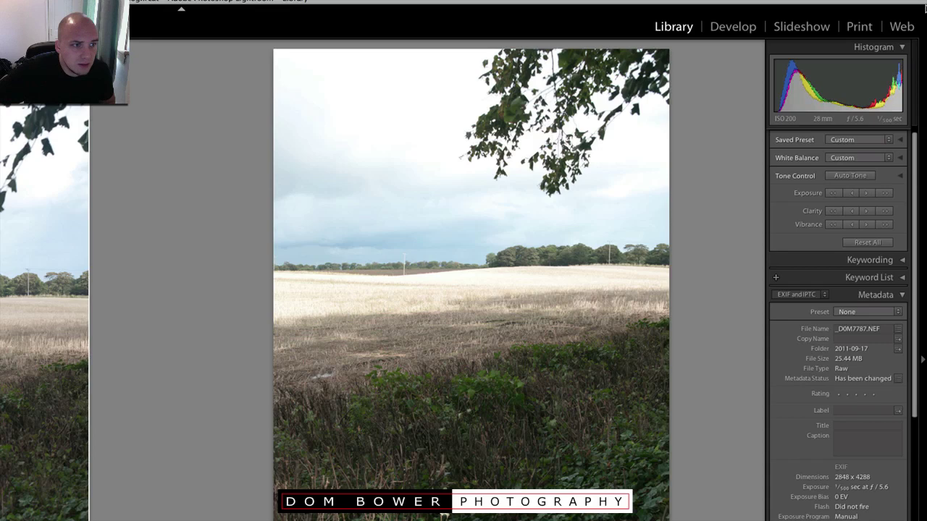
key(Left)
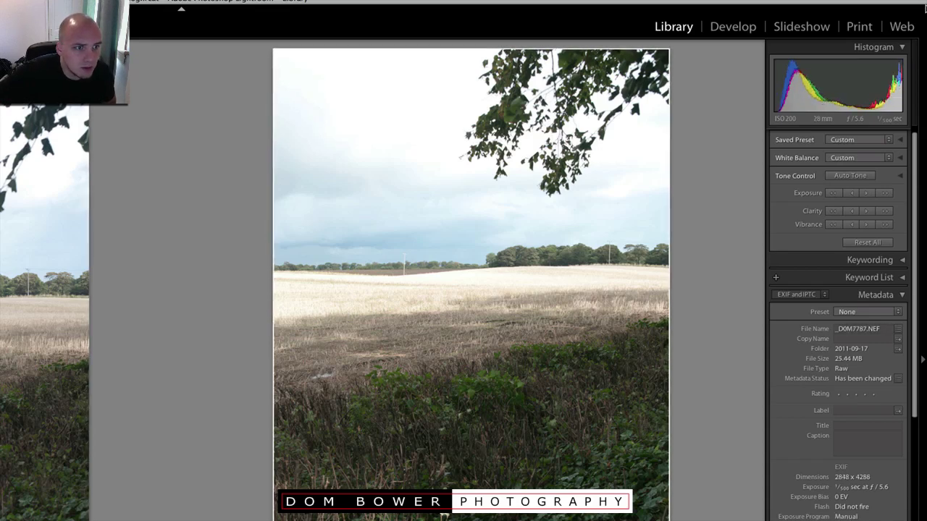
key(Right)
mouse_move(812, 4)
click(739, 49)
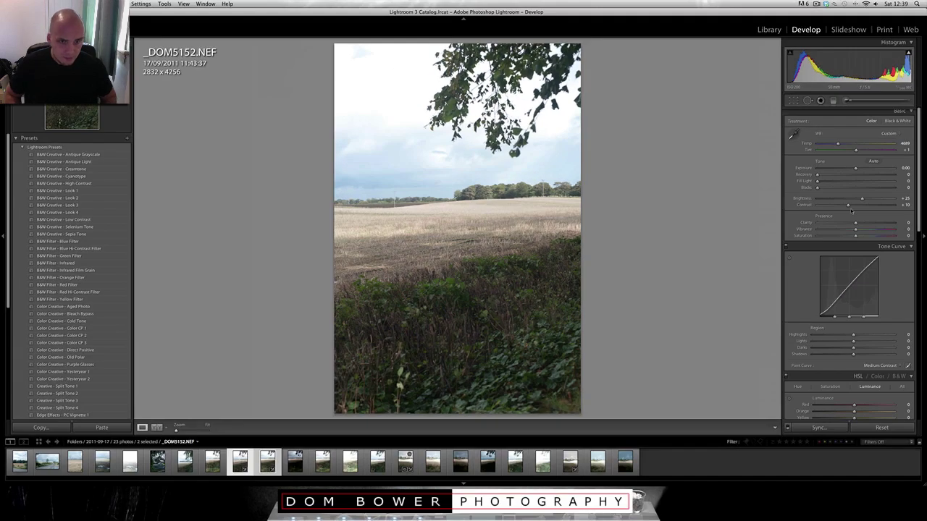
Flip repeatedly between the D700 and D300 shots to compare them.
key(Right)
key(Left)
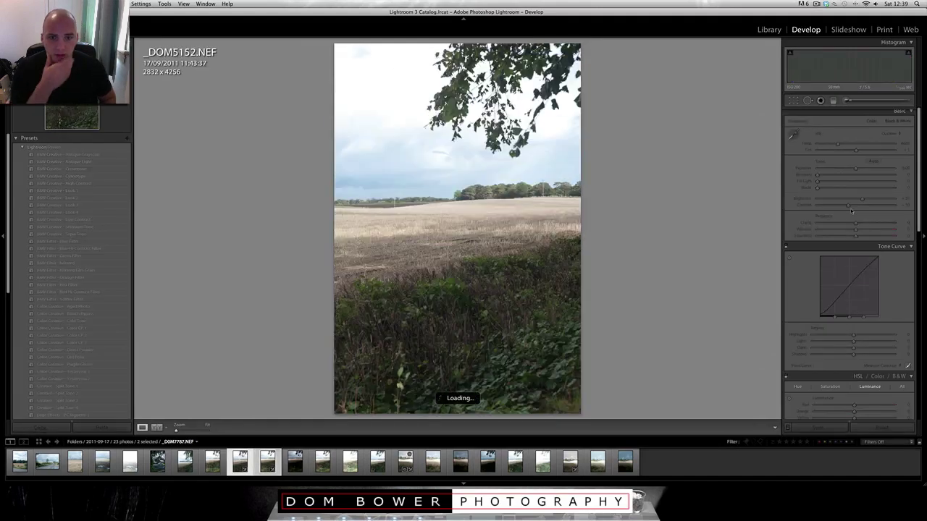
key(Right)
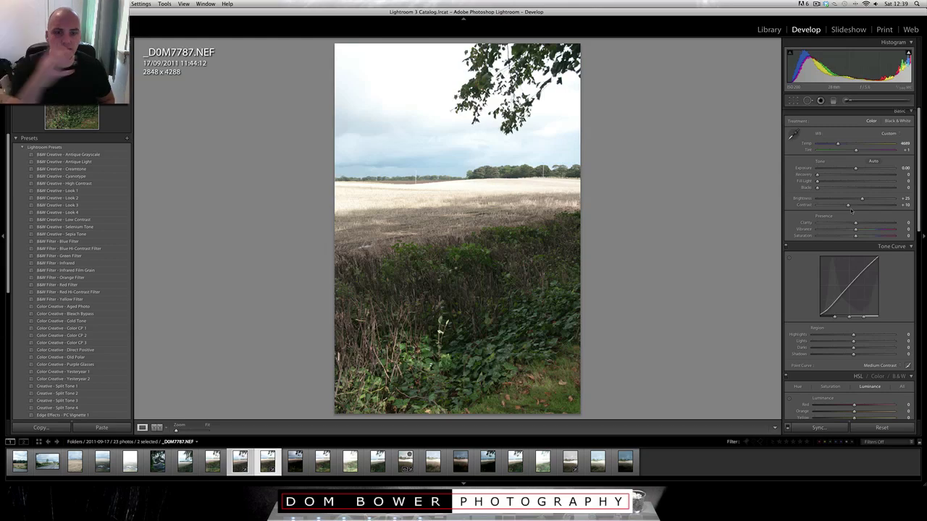
key(Left)
key(Right)
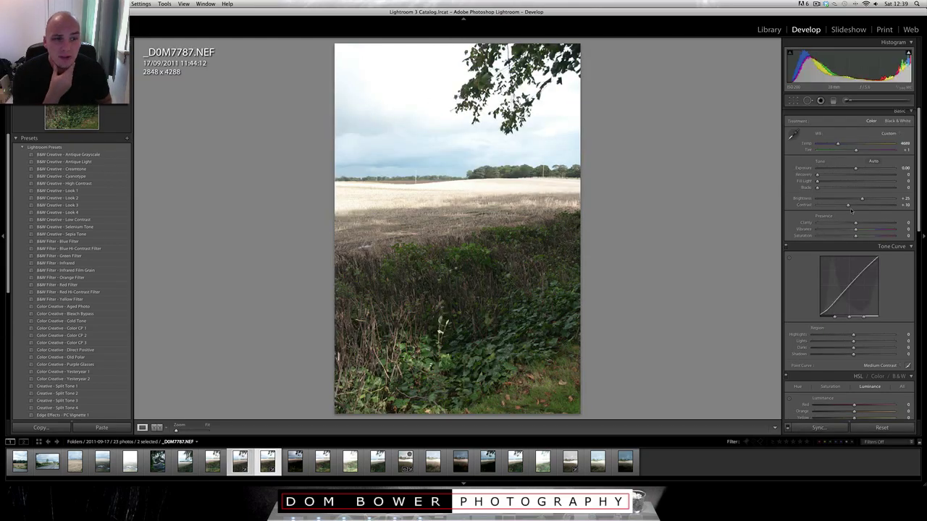
key(Left)
key(Right)
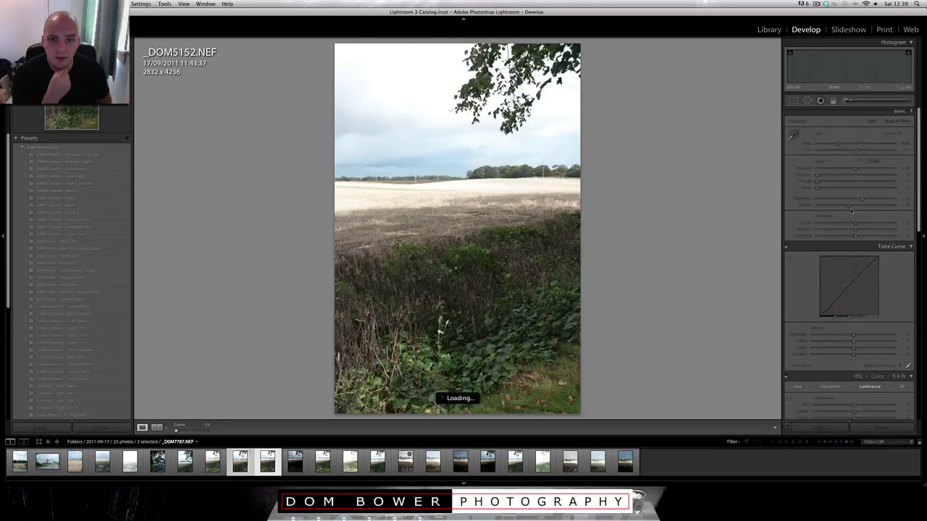
key(Left)
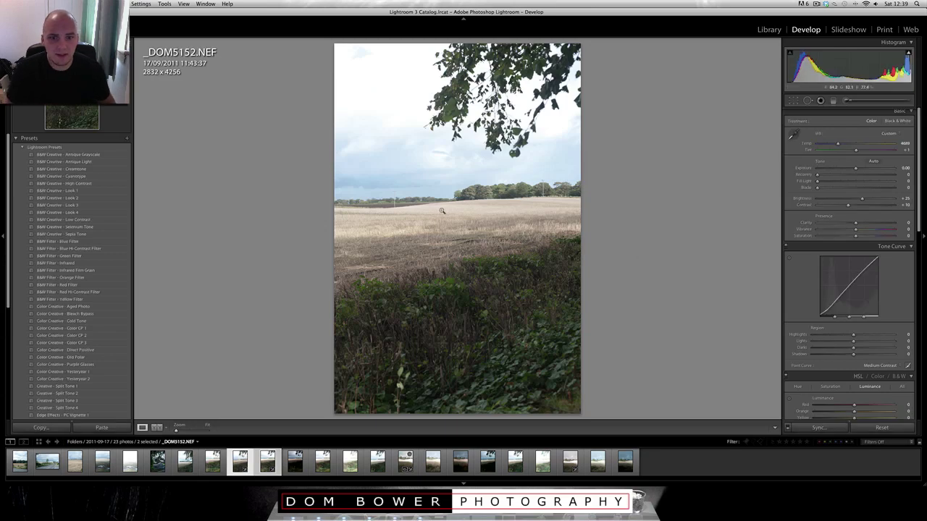
Zoom to 1:1 on the field, switch to _DOM7787.NEF, and pan up to the tree line.
click(480, 208)
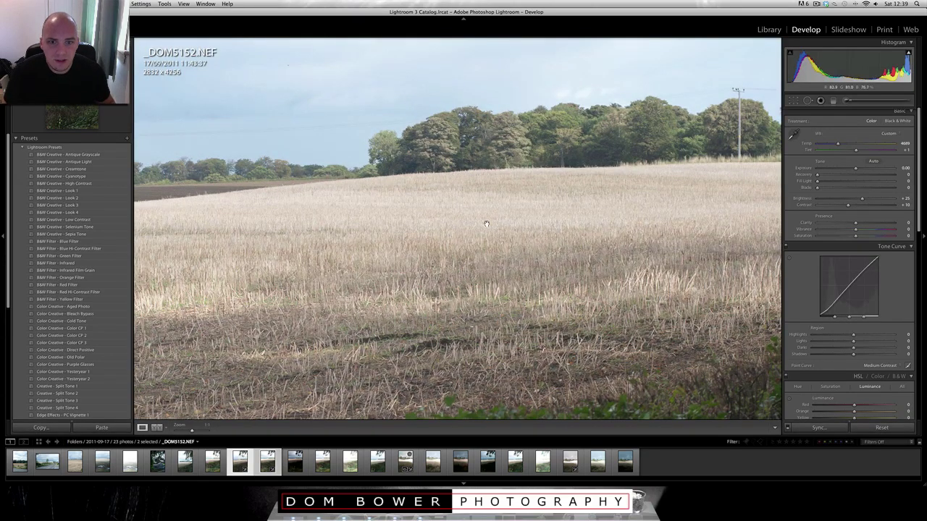
key(Right)
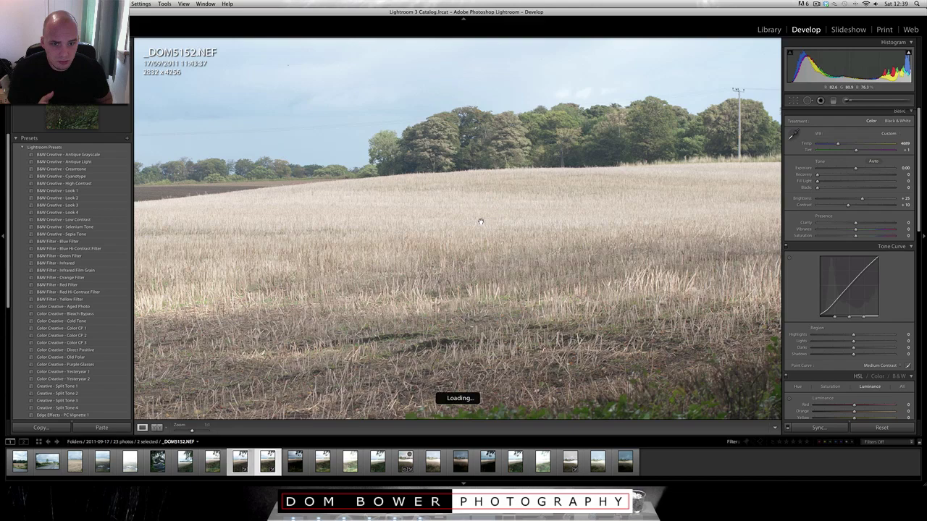
drag(479, 144, 474, 242)
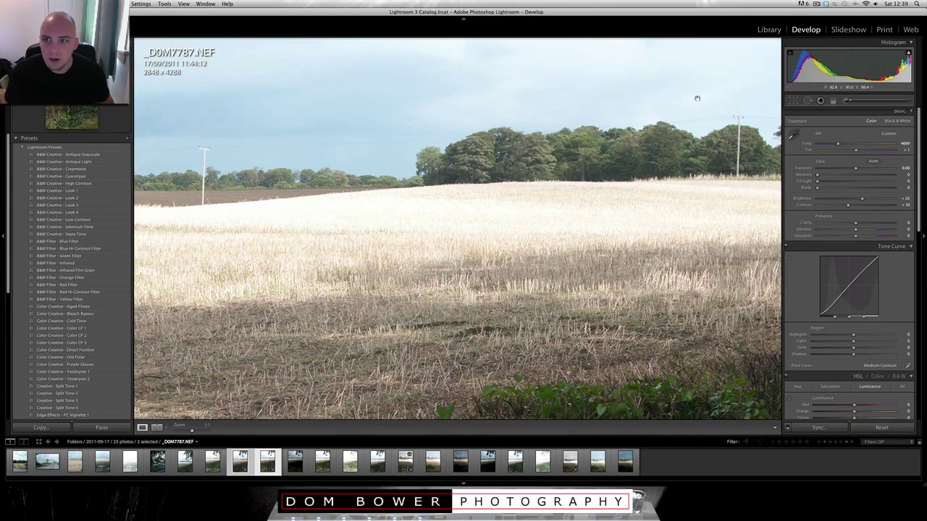
Return to the side-by-side view and reopen the D700 shot in Develop.
click(768, 29)
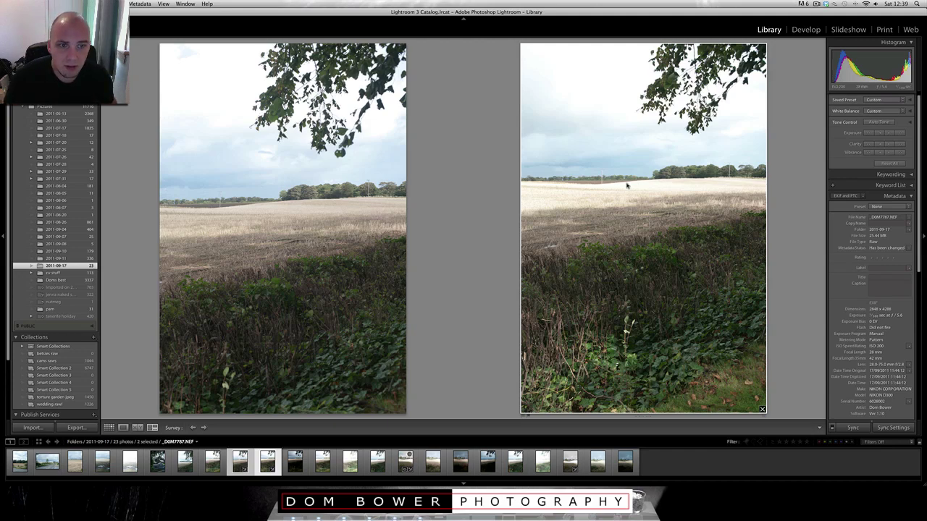
click(270, 213)
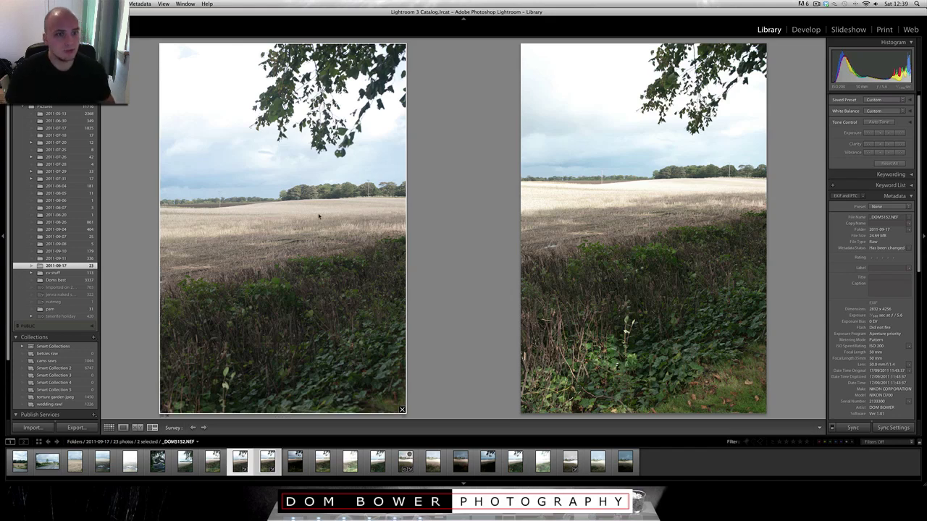
click(805, 29)
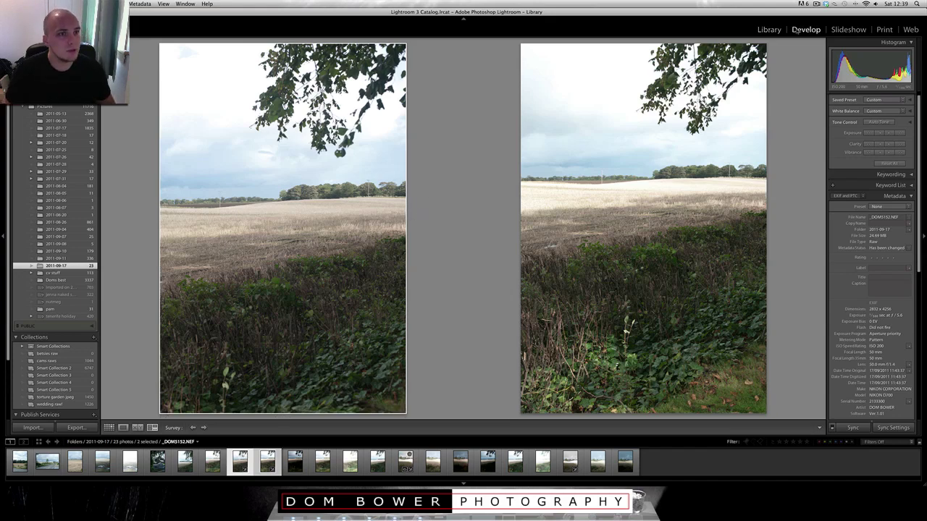
Flip between _DOM5152.NEF and _DOM7787.NEF close up, ending on _DOM5152.NEF.
key(Right)
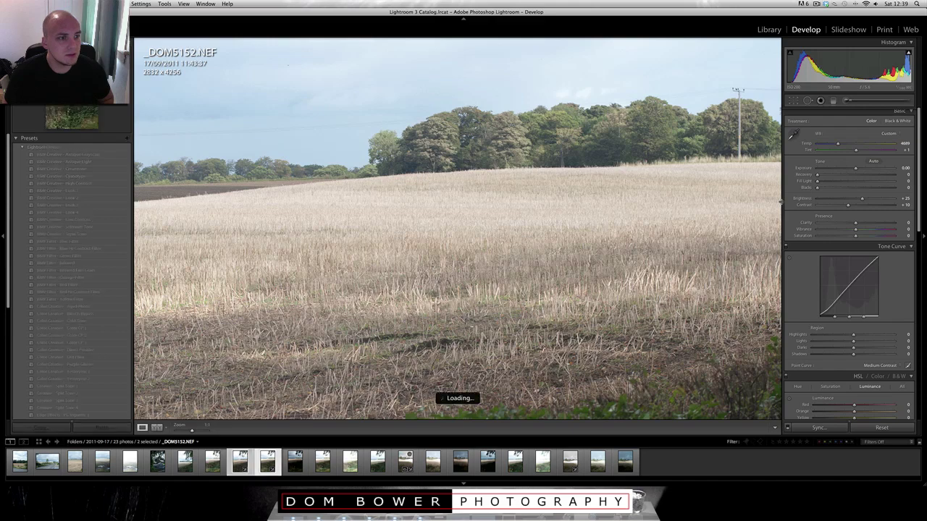
key(Left)
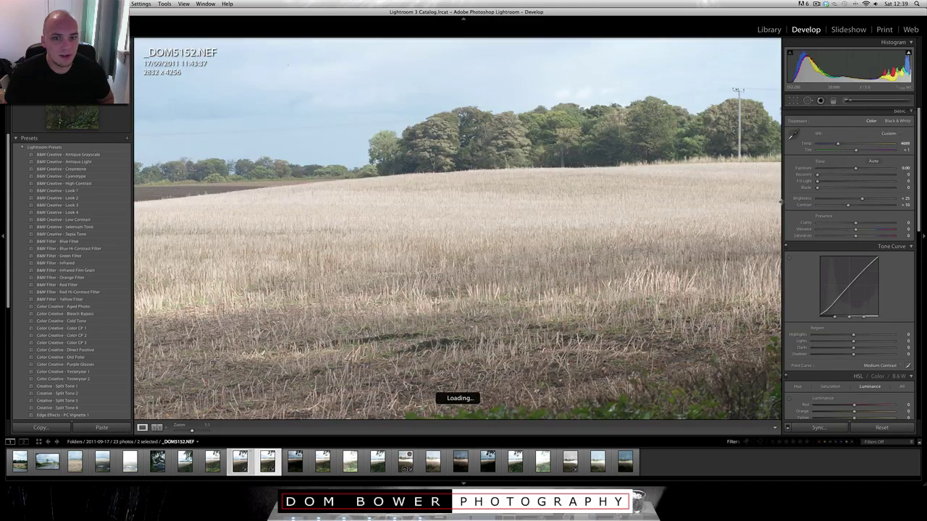
key(Right)
key(Left)
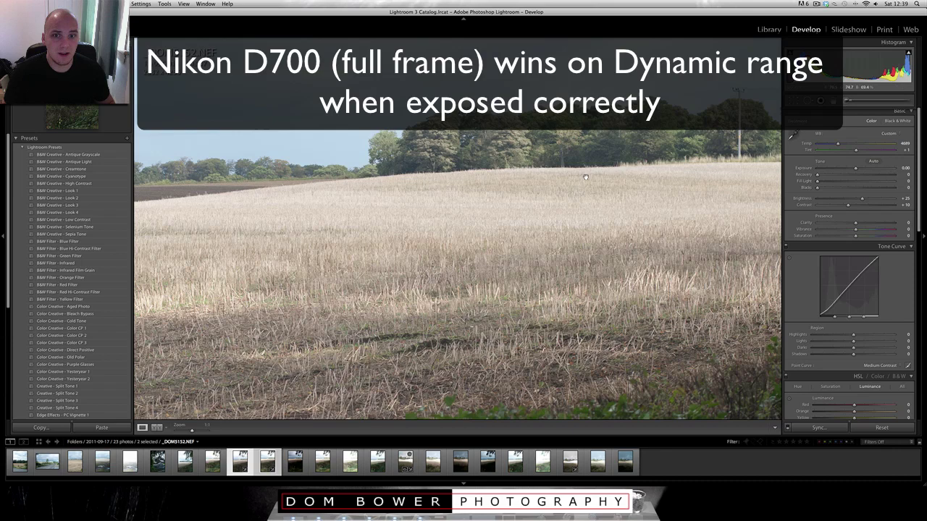
key(Right)
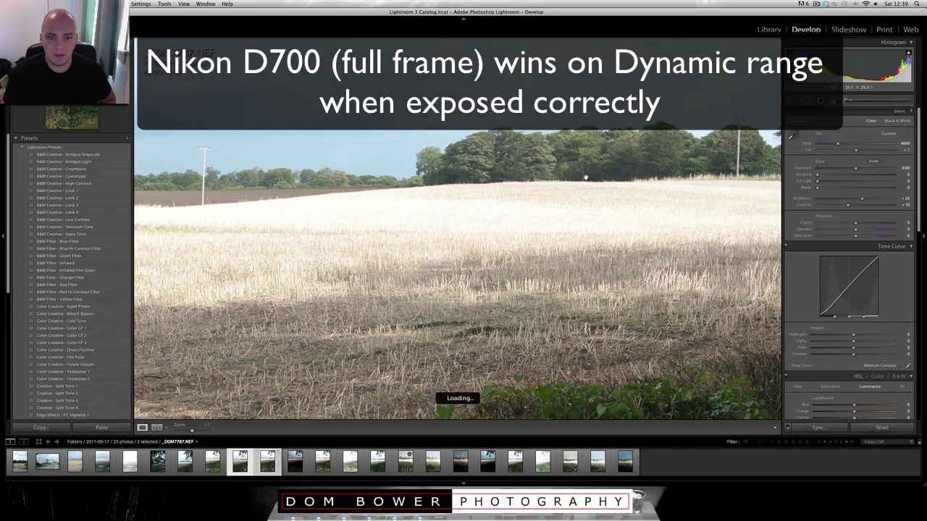
key(Left)
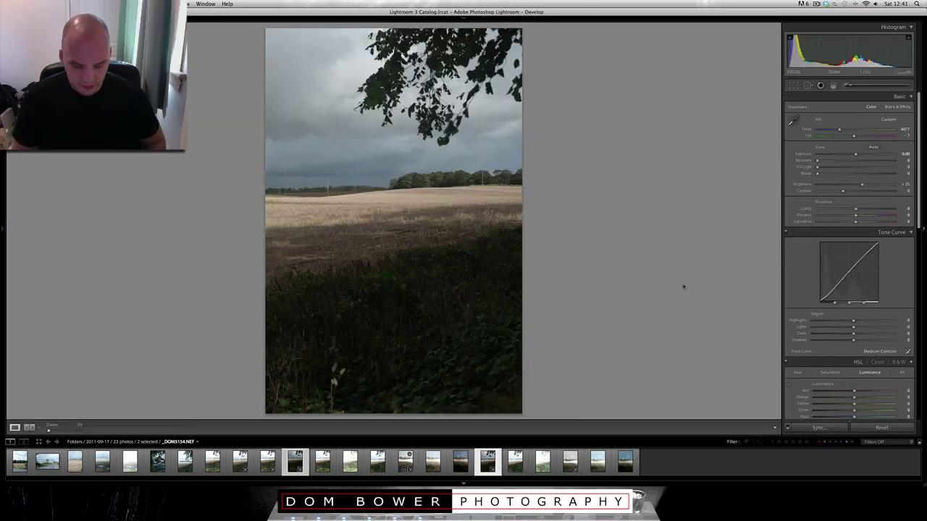
Show the two storm-sky field shots side by side with _DOM7788.NEF active.
key(c)
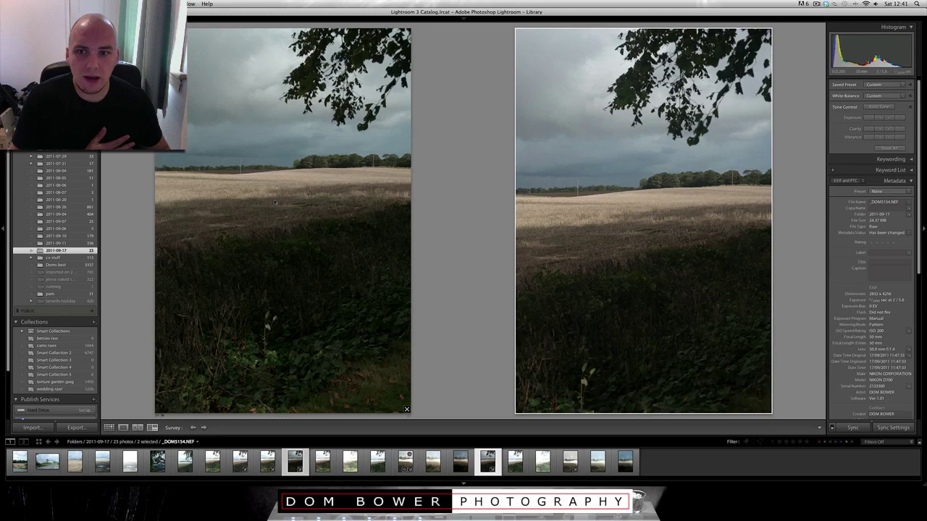
click(617, 180)
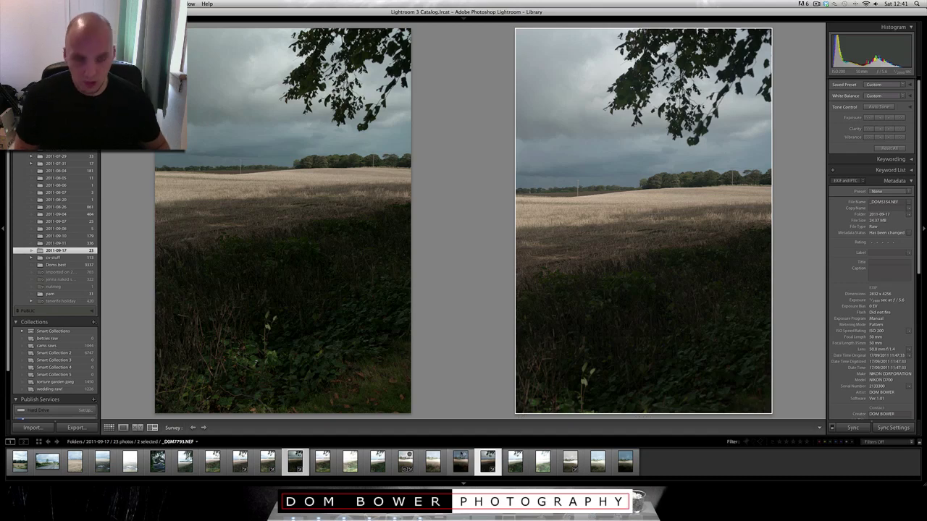
mouse_move(804, 19)
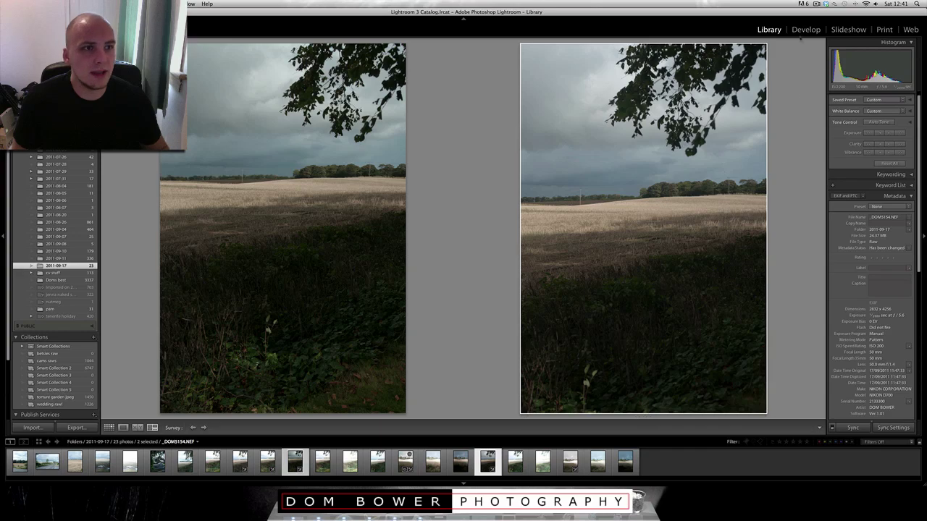
Raise the dark photo's Exposure in Develop and synchronize the adjustments to the other shot.
click(804, 31)
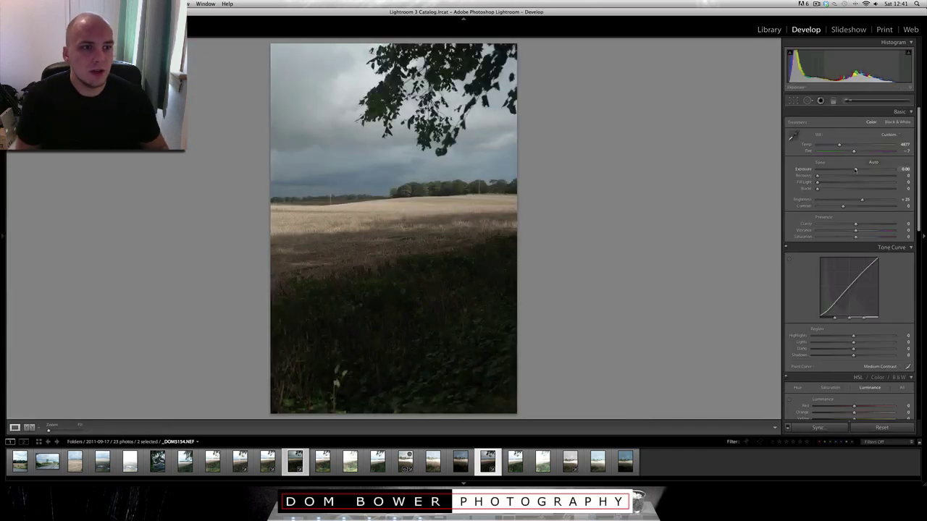
drag(858, 169, 875, 170)
click(818, 427)
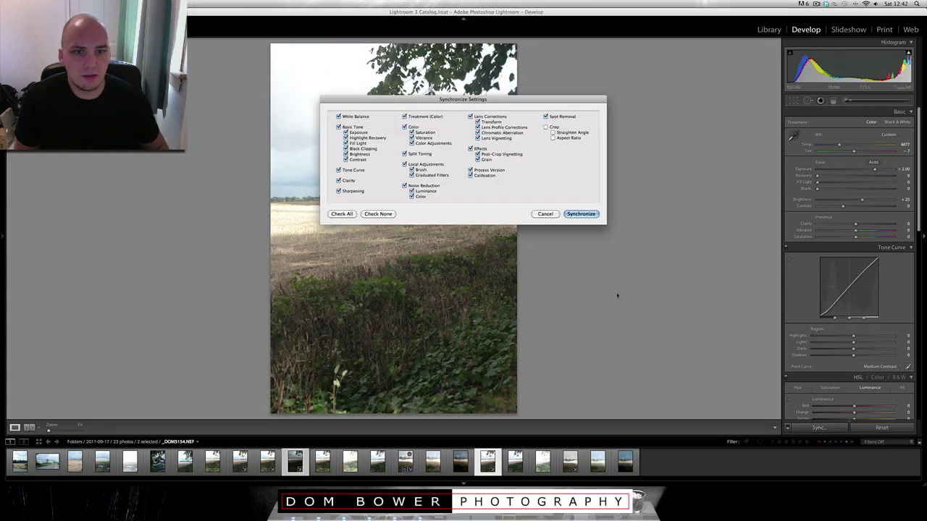
click(591, 214)
key(n)
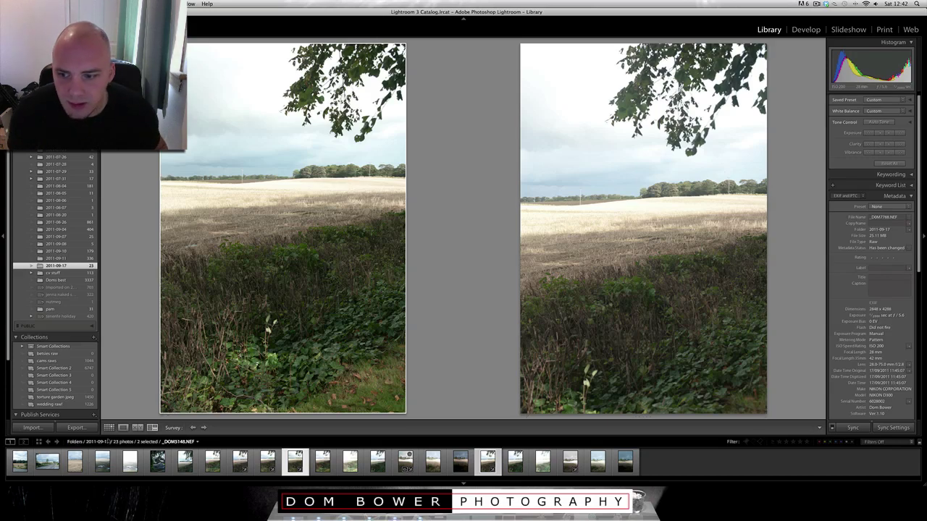
Compare both brightened photos one at a time at 1:1 and at full view.
click(123, 428)
click(556, 267)
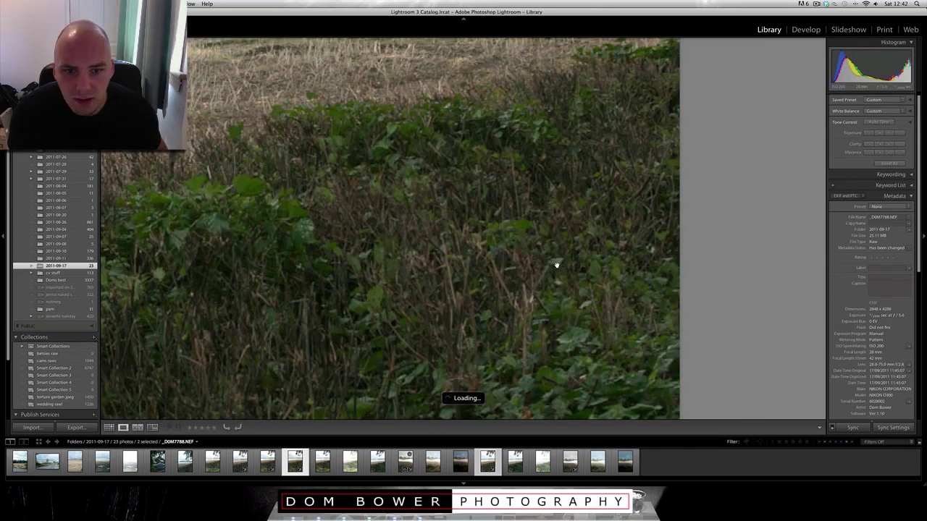
key(Right)
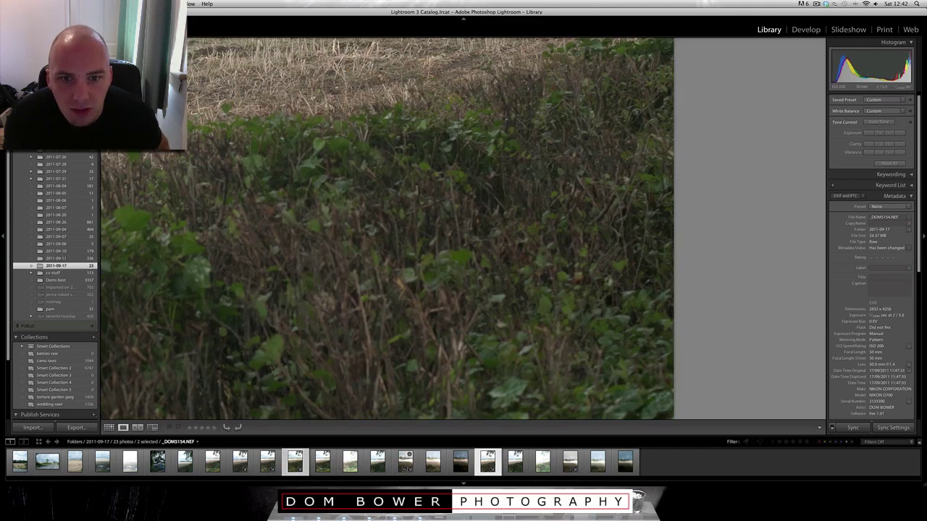
key(z)
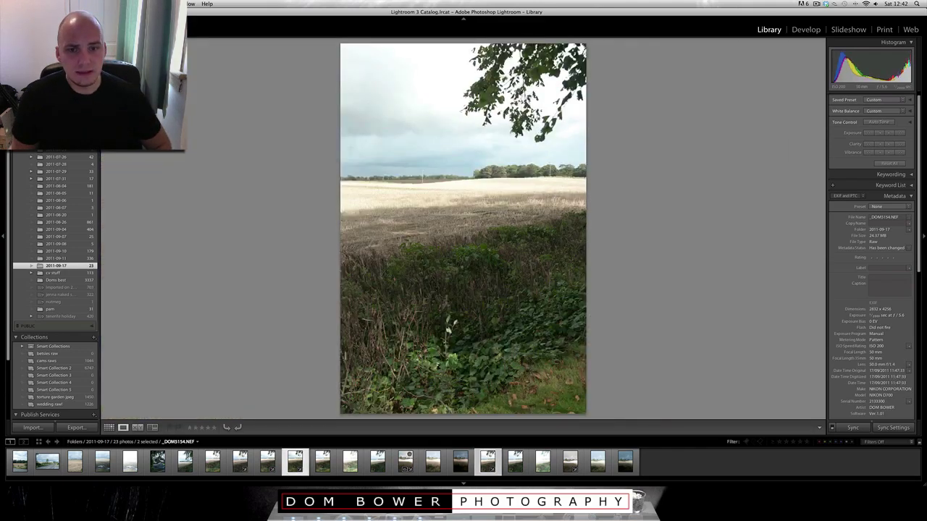
key(Right)
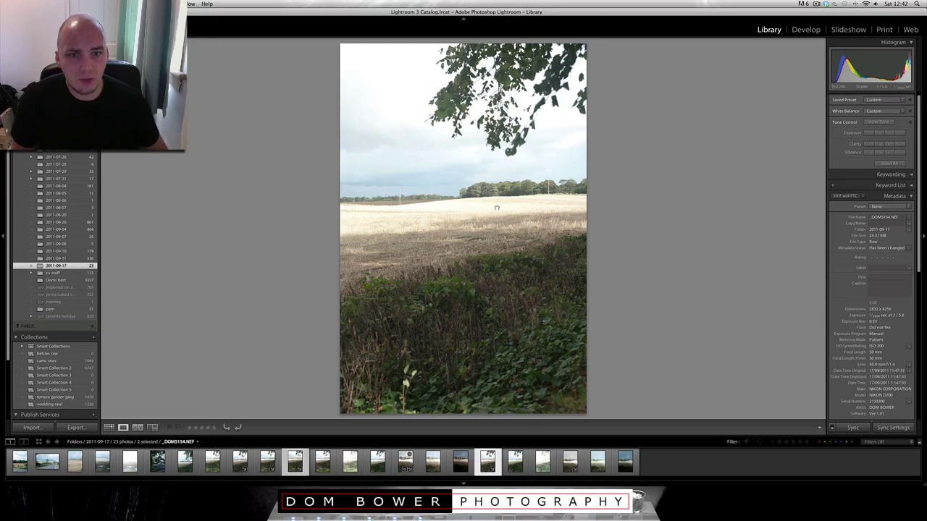
click(497, 208)
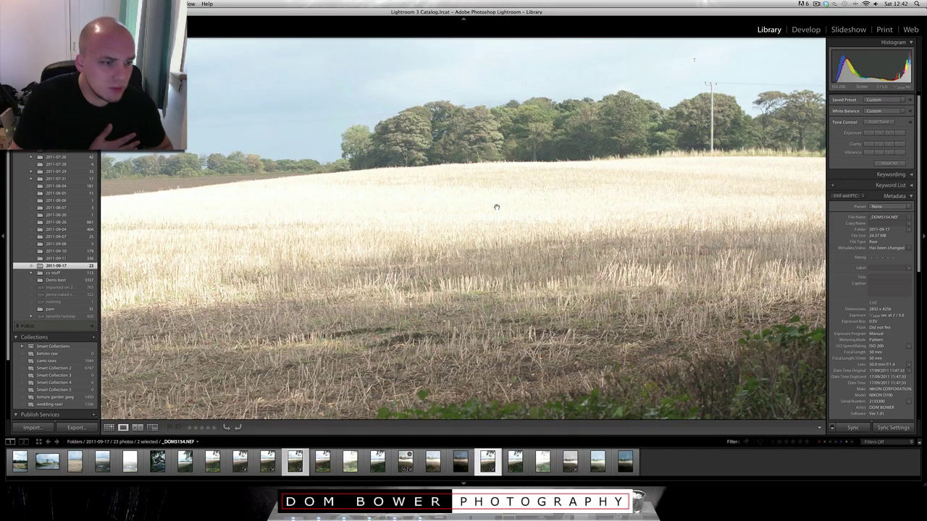
key(Left)
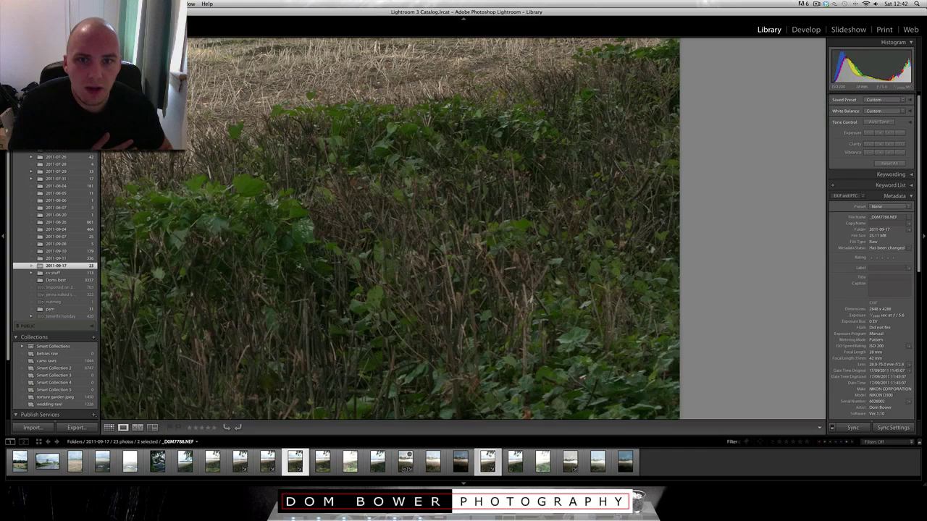
key(z)
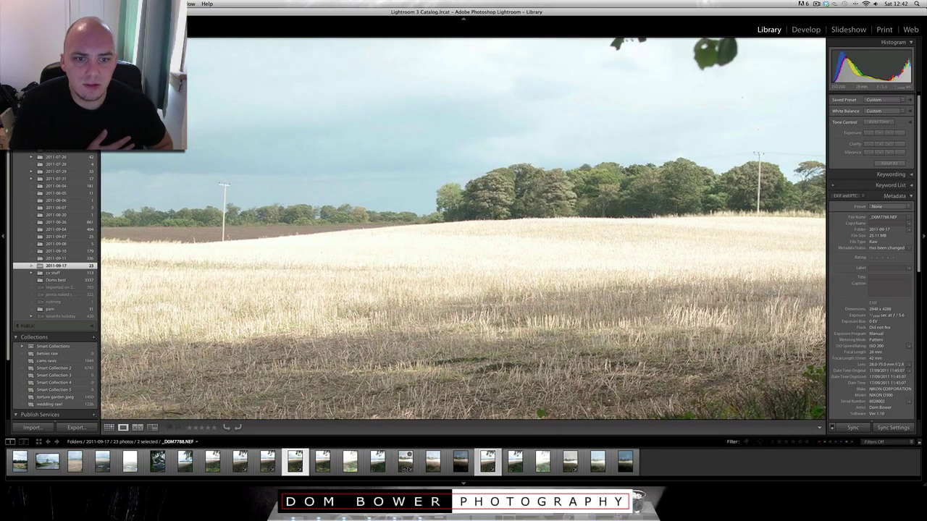
Flick between _DOM7788.NEF and _DOM5154.NEF, then hide the interface to view full screen.
key(Right)
key(Left)
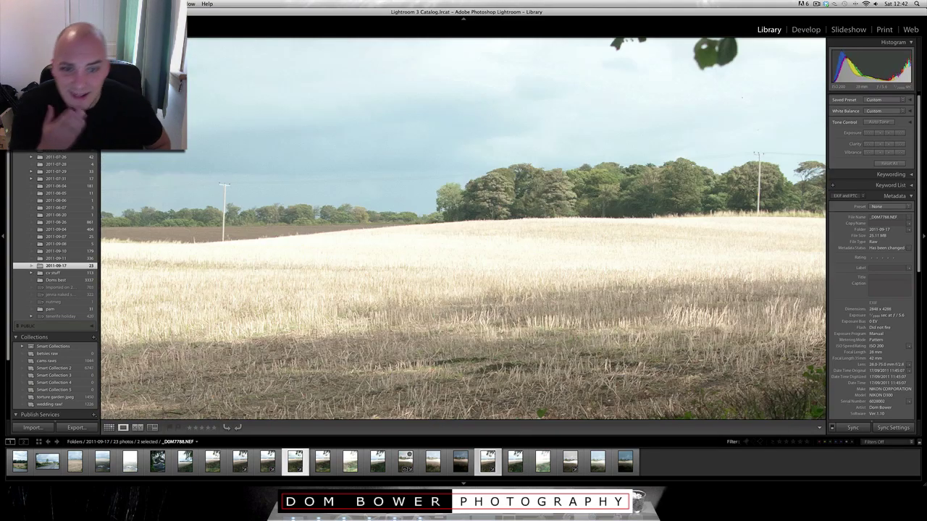
key(Right)
key(Left)
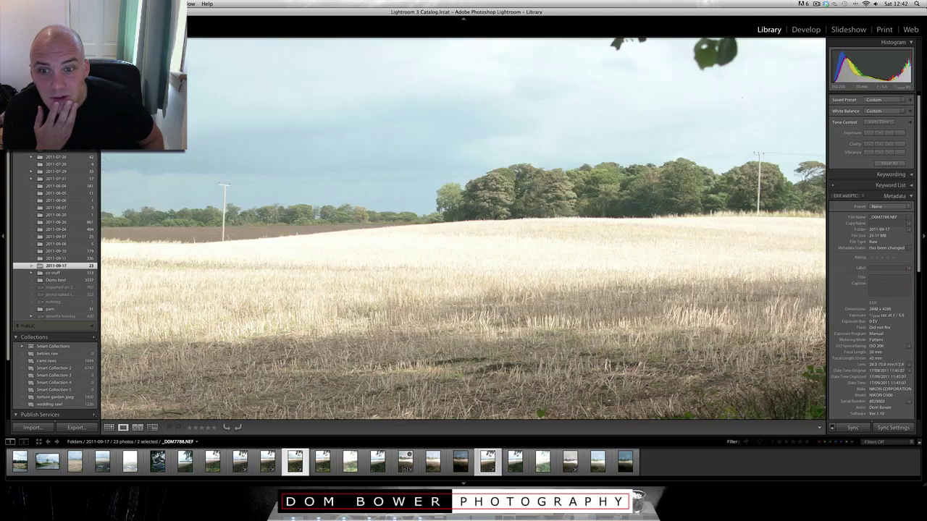
key(Right)
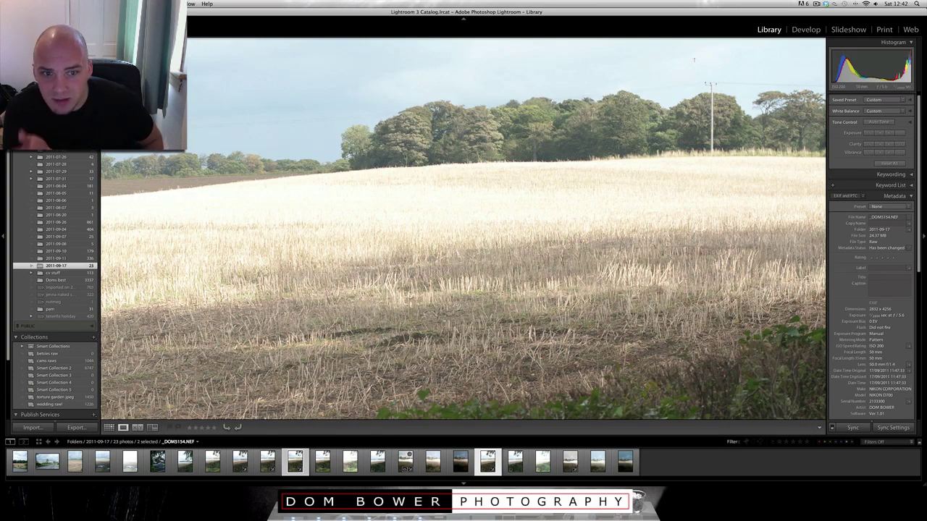
key(Left)
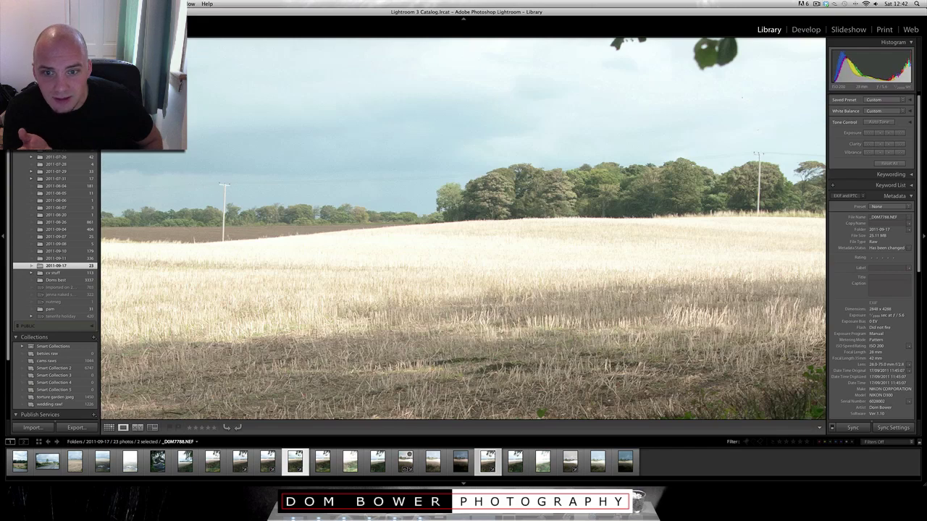
key(Right)
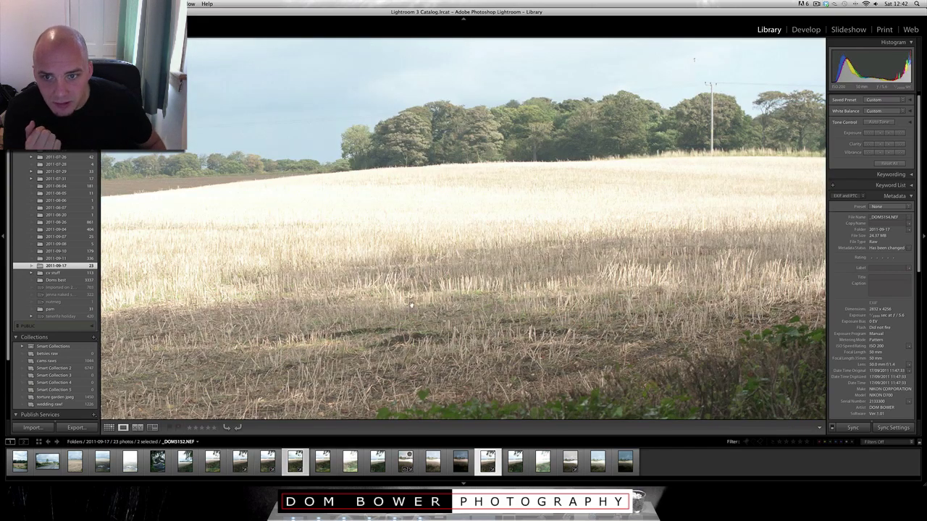
key(super+shift+f)
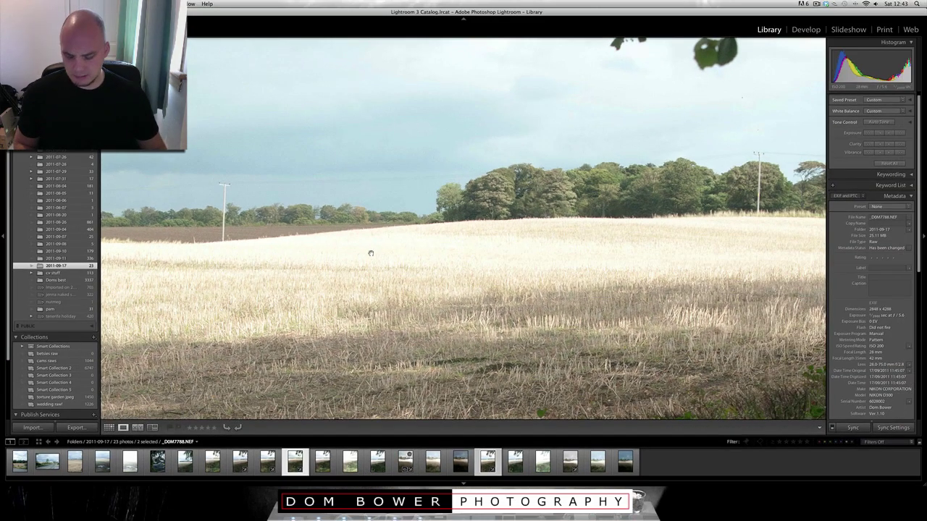
Show _DOM7790.NEF and _DOM5156.NEF side by side, toggling which one is active.
click(420, 248)
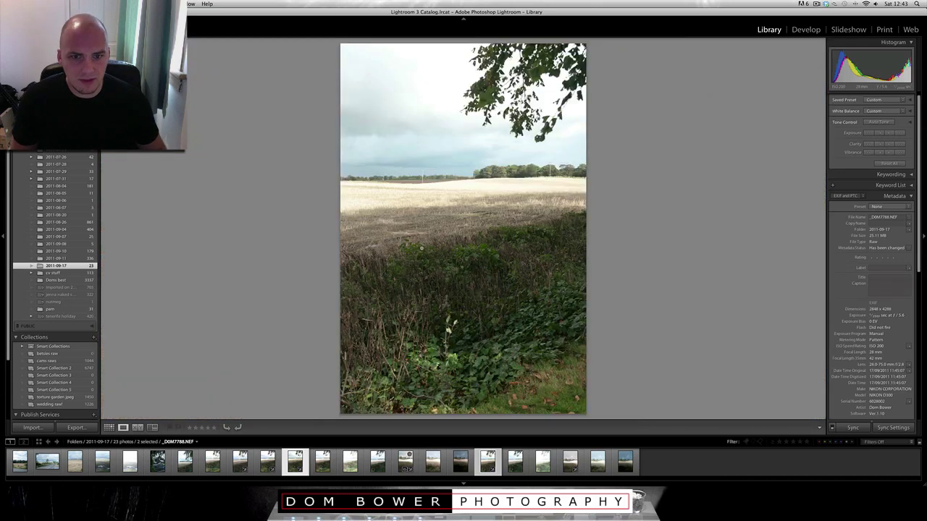
key(n)
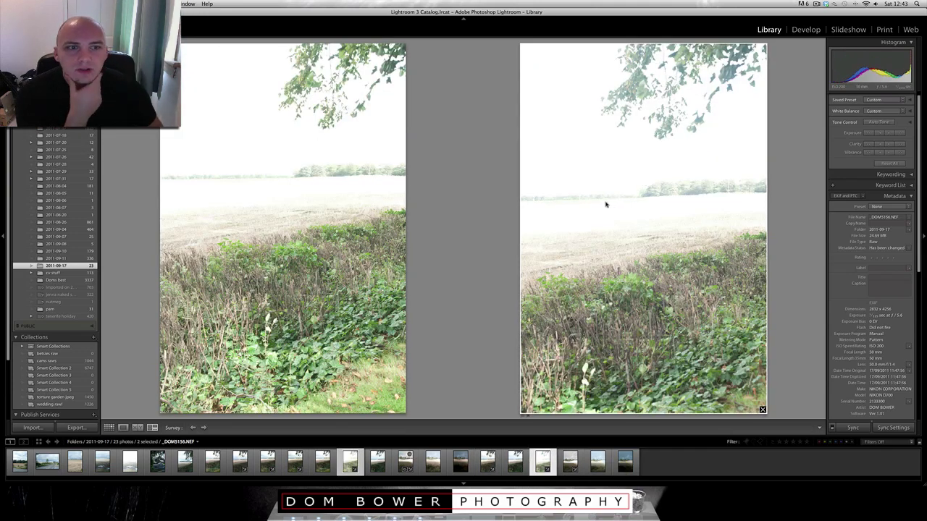
click(396, 217)
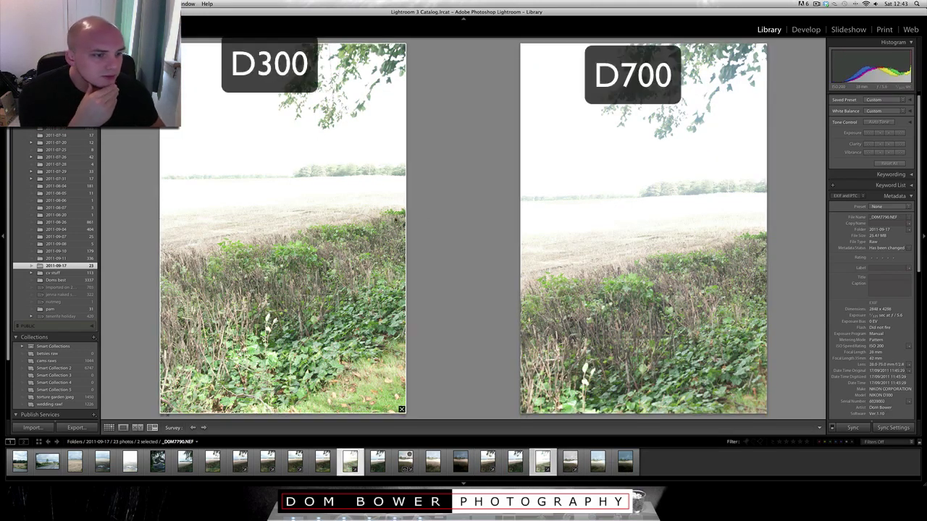
click(653, 213)
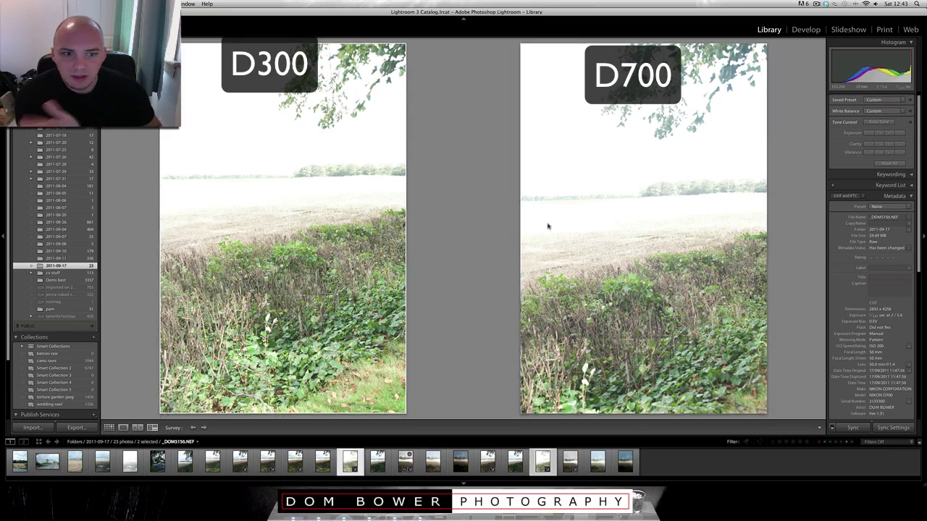
click(379, 219)
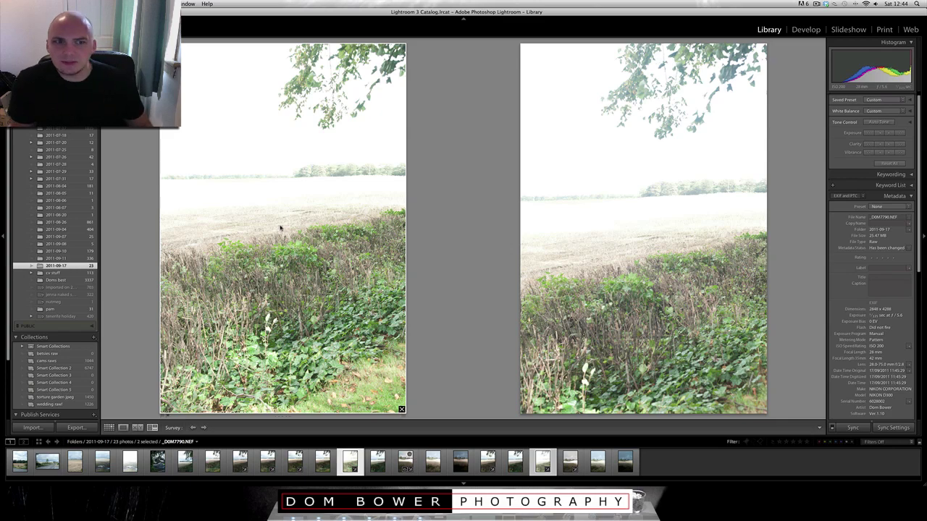
click(753, 183)
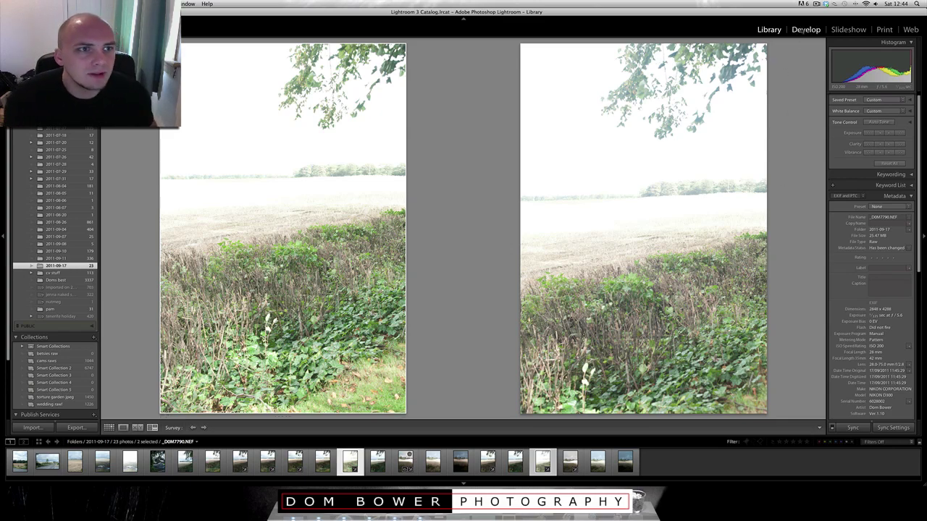
Check _DOM7790.NEF at 1:1, set Exposure -1.75 with Recovery 84, and return to side-by-side.
click(806, 30)
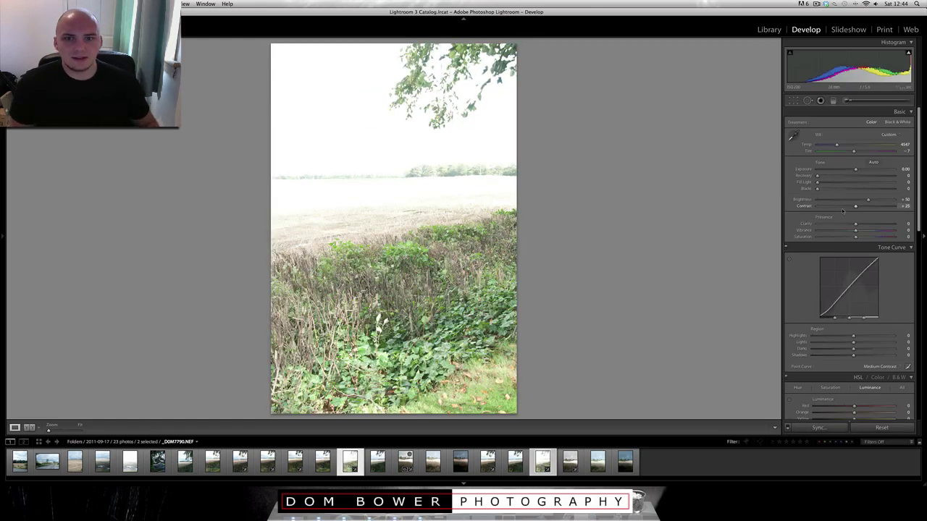
click(416, 190)
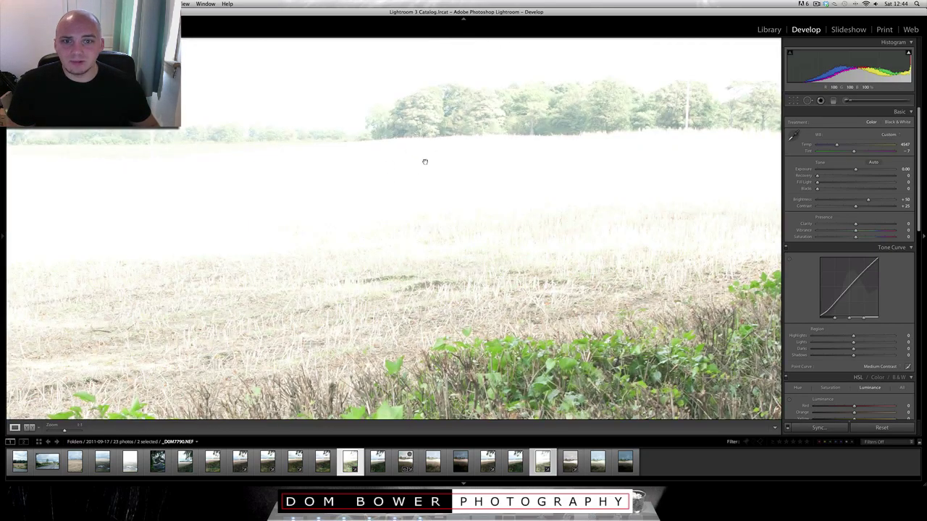
click(426, 160)
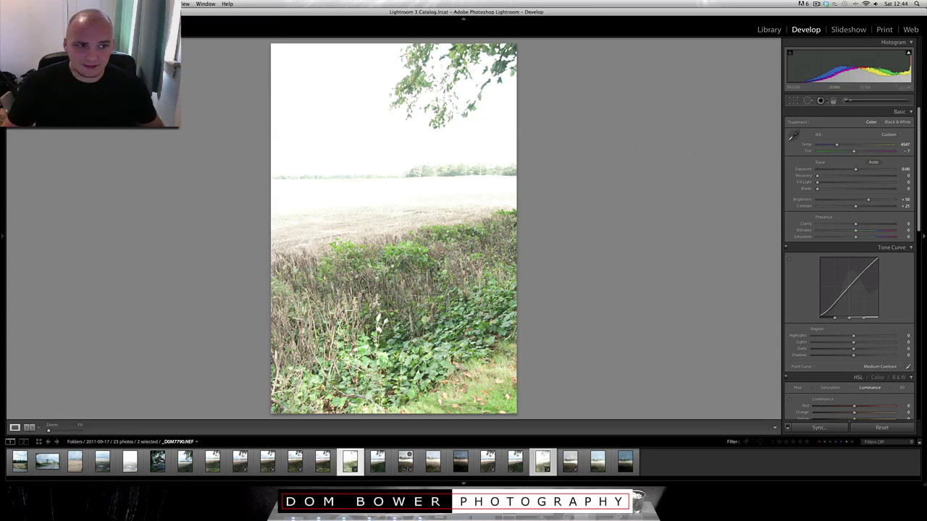
drag(855, 169, 839, 170)
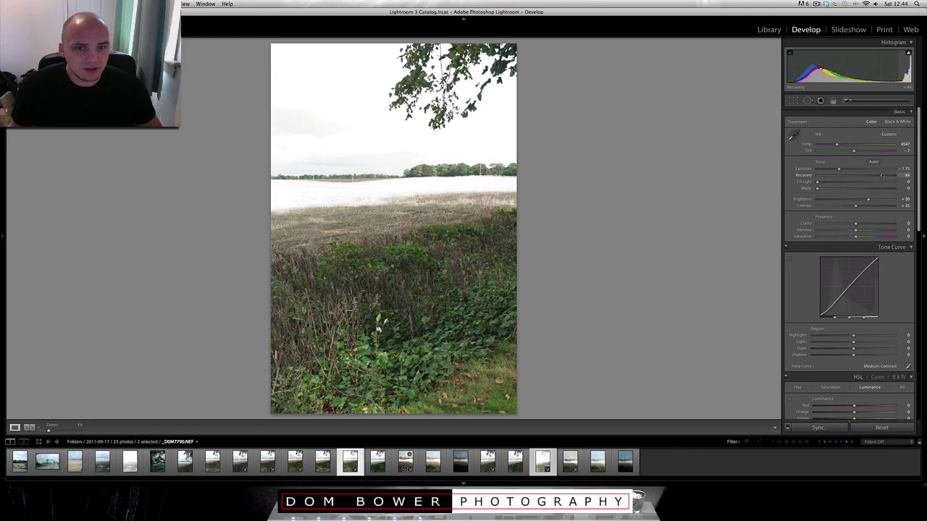
key(n)
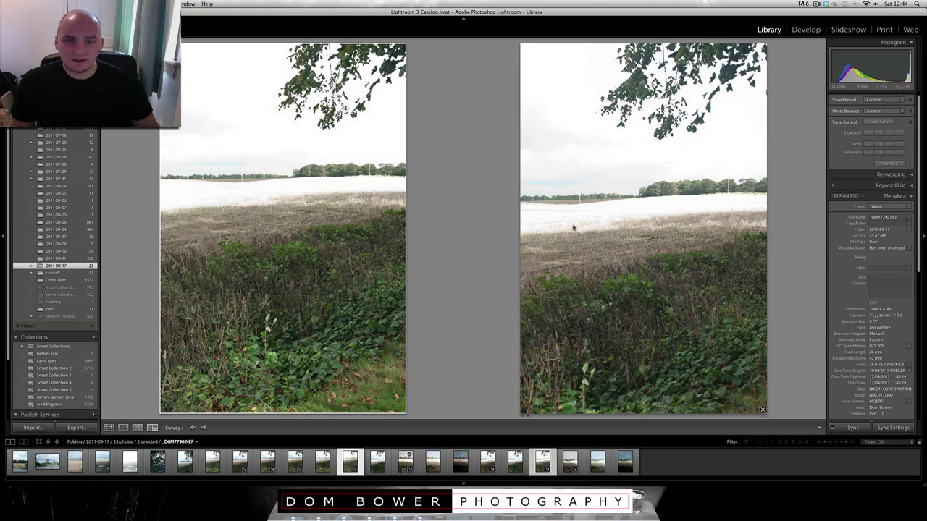
View the right-hand photo alone at 1:1 and pan across the field.
click(573, 229)
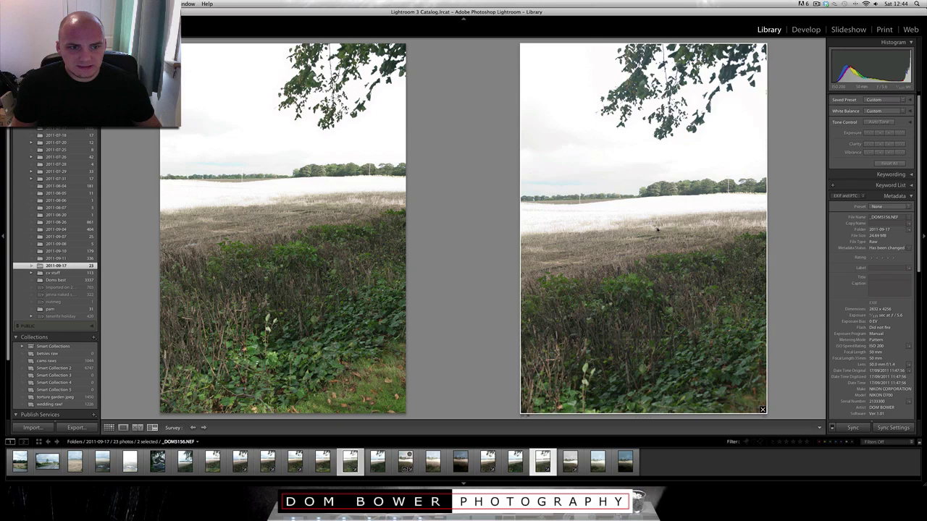
key(e)
click(466, 213)
drag(318, 259, 424, 255)
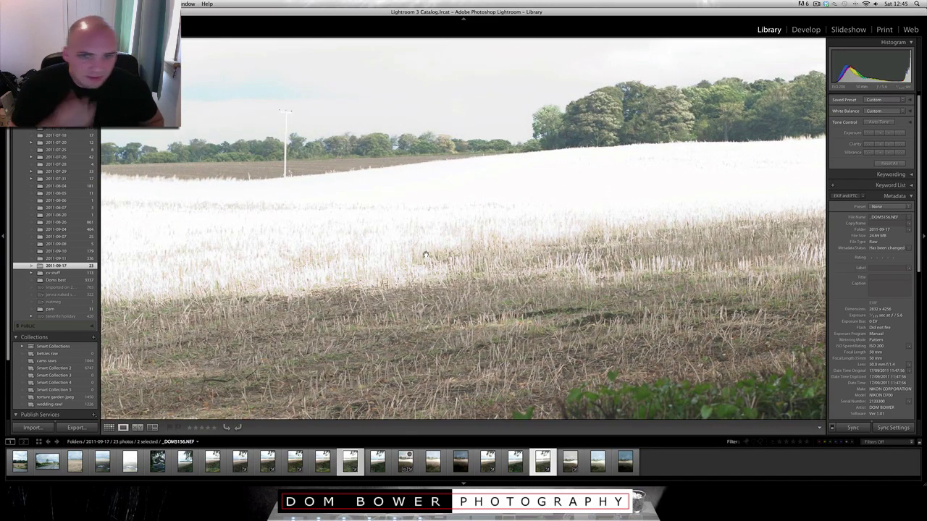
Flip between both darkened shots, panning to the pole, then open _DOM7790.NEF in Develop.
key(Left)
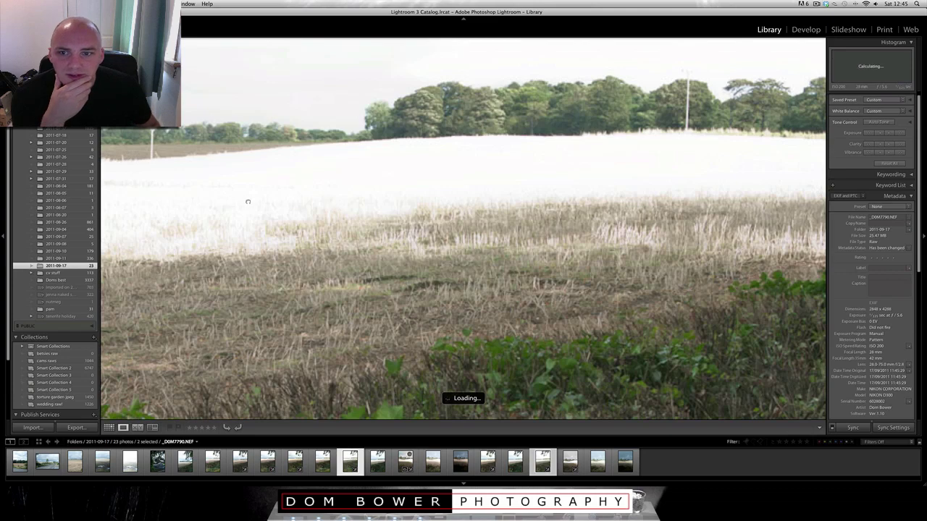
drag(249, 201, 387, 213)
key(Right)
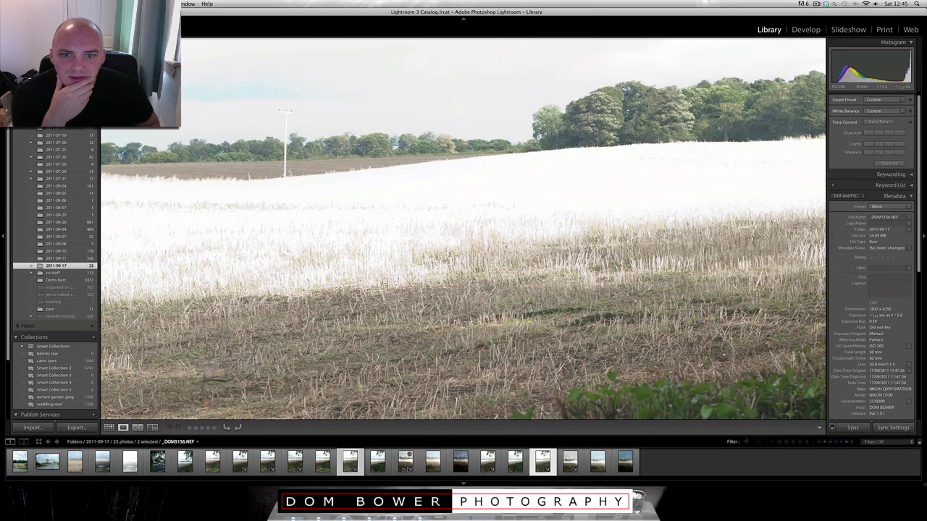
key(Left)
key(Right)
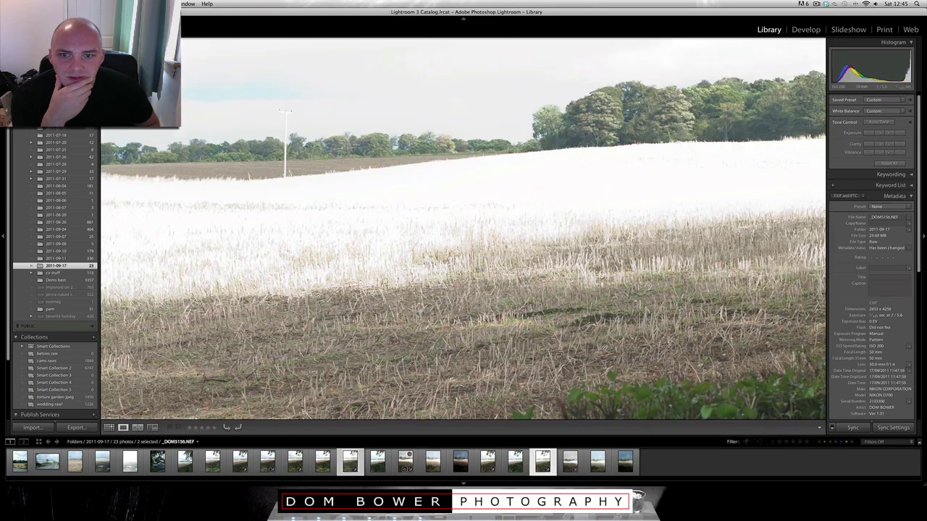
key(Left)
key(Right)
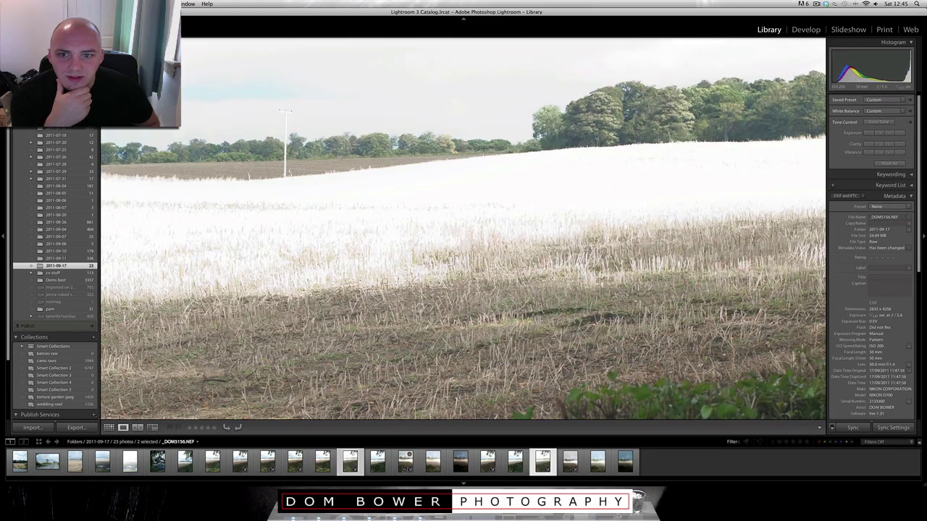
key(Left)
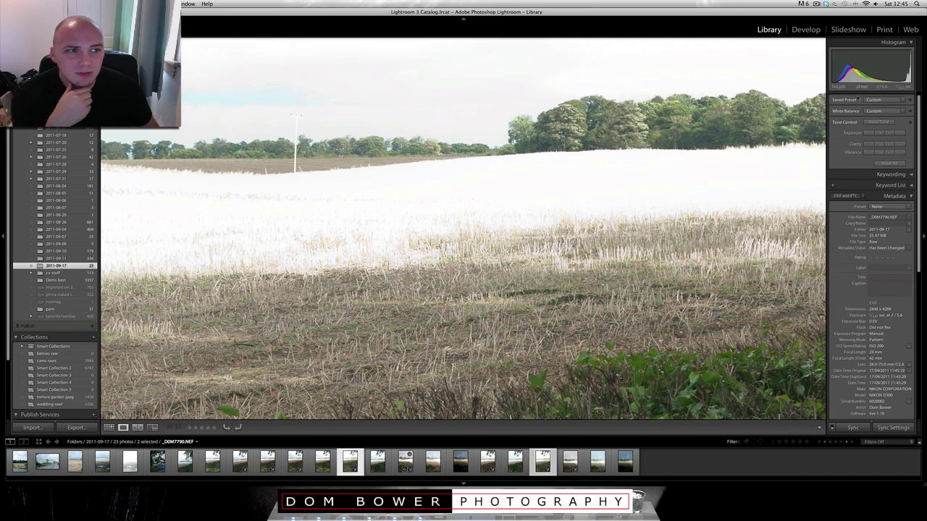
click(805, 30)
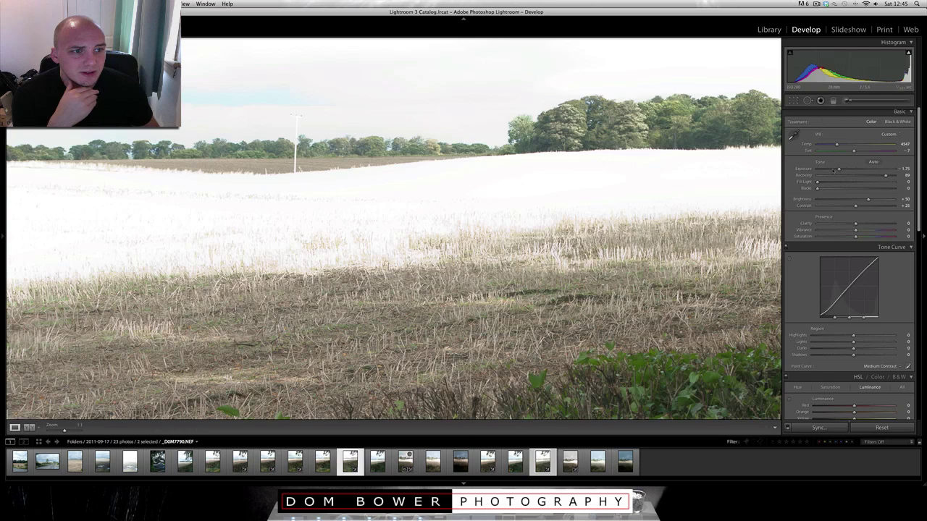
Set _DOM7790.NEF to Exposure -4.00 and synchronize its settings to _DOM5156.NEF.
drag(829, 169, 804, 171)
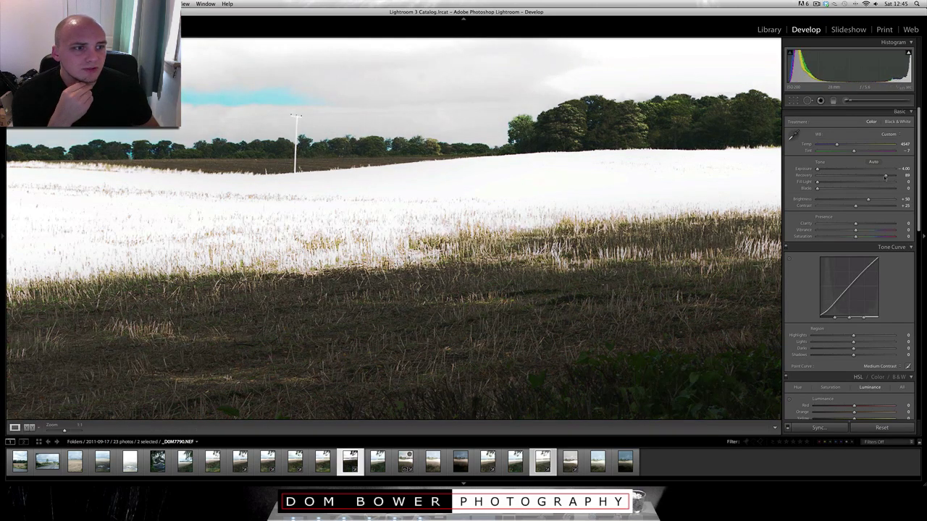
click(818, 428)
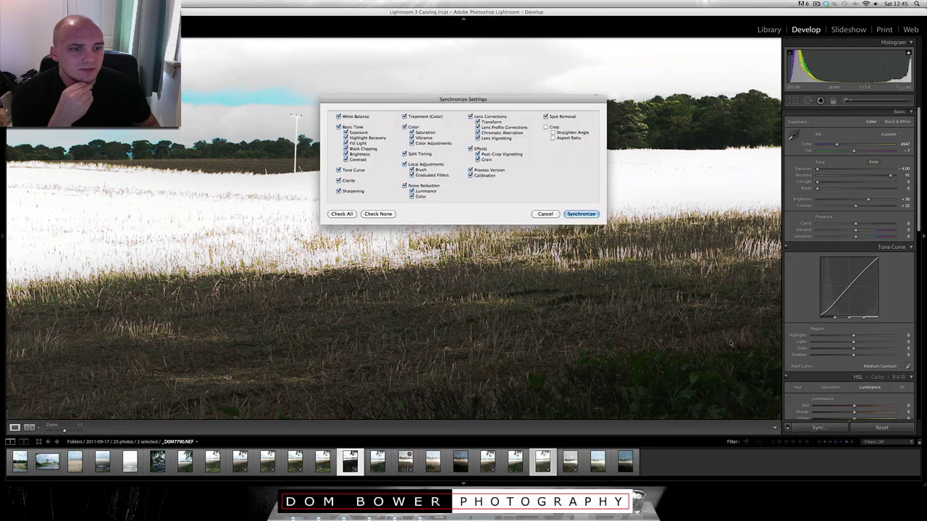
click(579, 212)
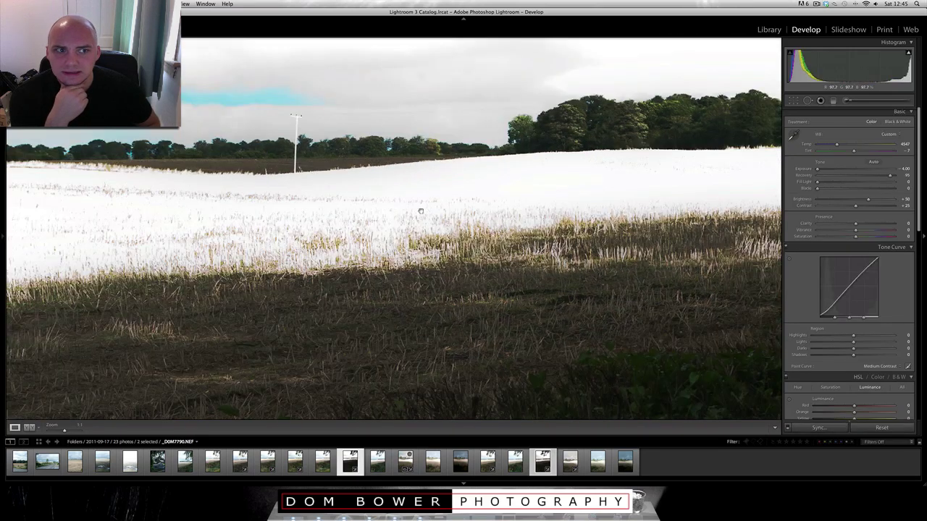
Switch to the Library module to view the darkened _DOM7790.NEF field photo.
click(774, 30)
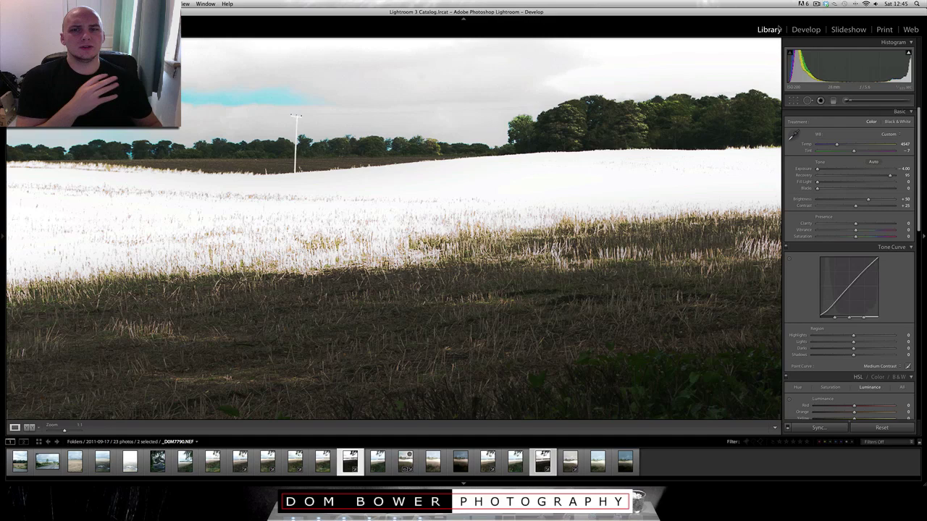
click(777, 28)
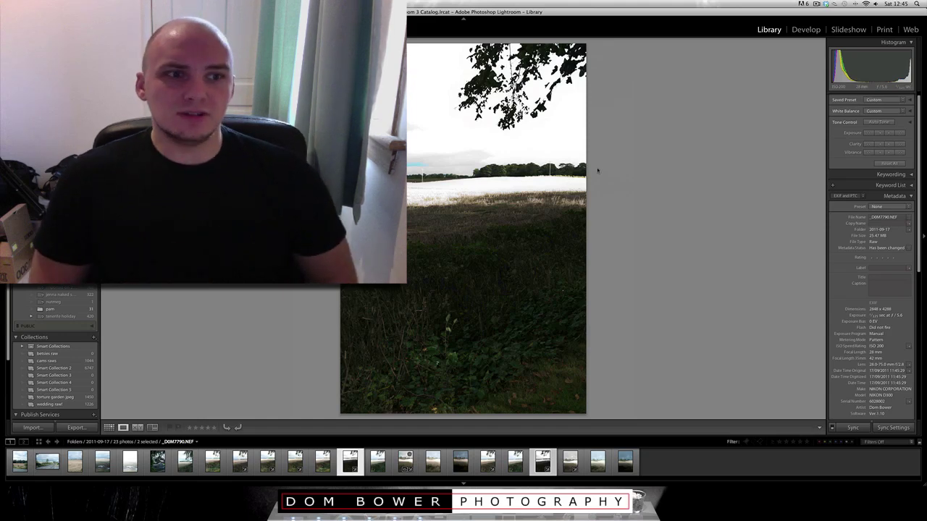
Select _DOM7786.NEF and its neighbouring unedited photo in the filmstrip.
click(212, 461)
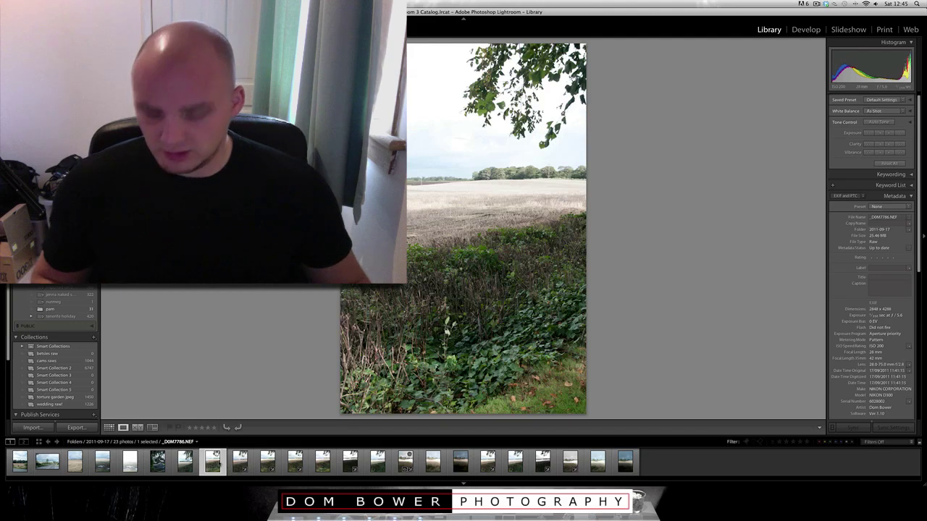
super+click(240, 461)
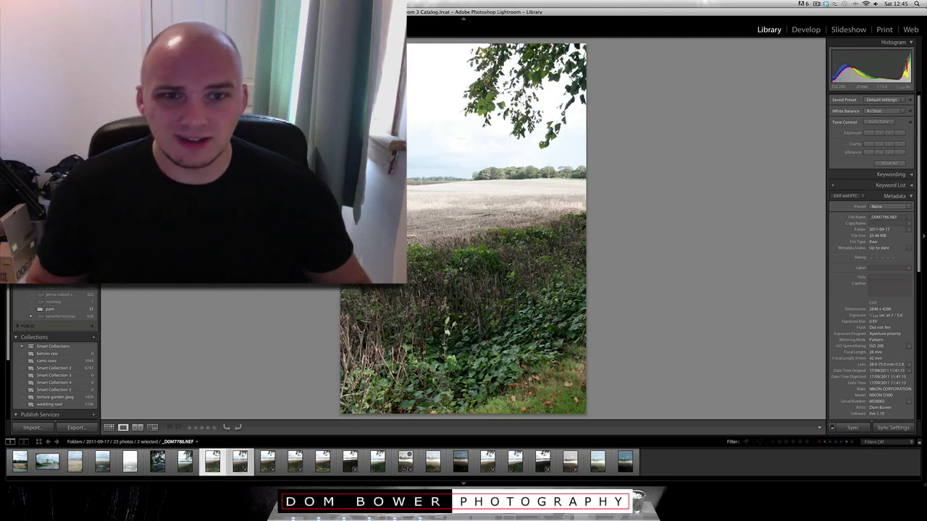